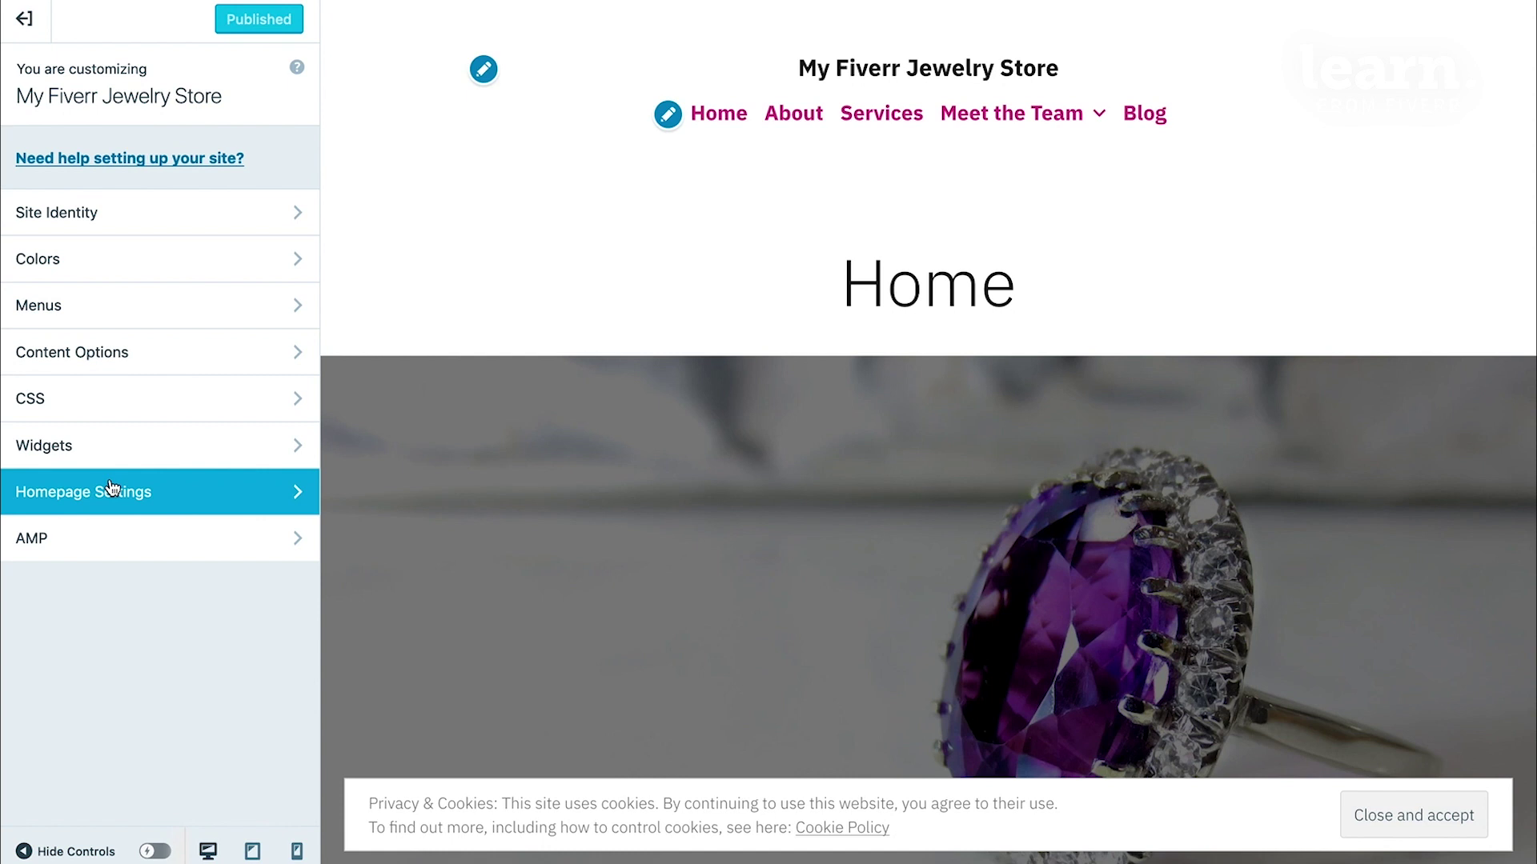
Leave the Customizer and activate the Elegant Business theme from the Themes gallery
left_click(18, 24)
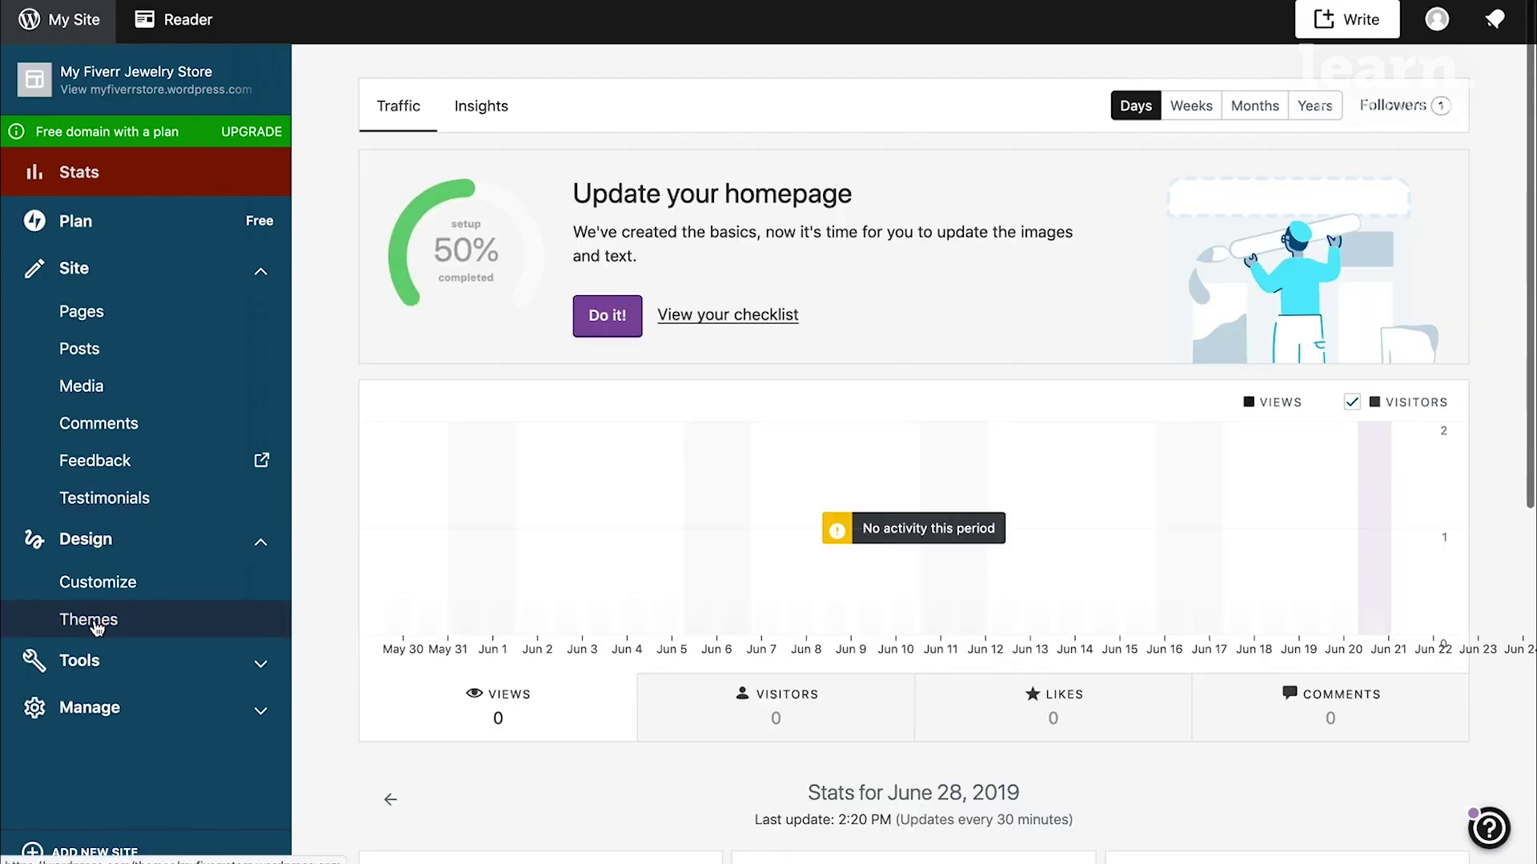
left_click(70, 623)
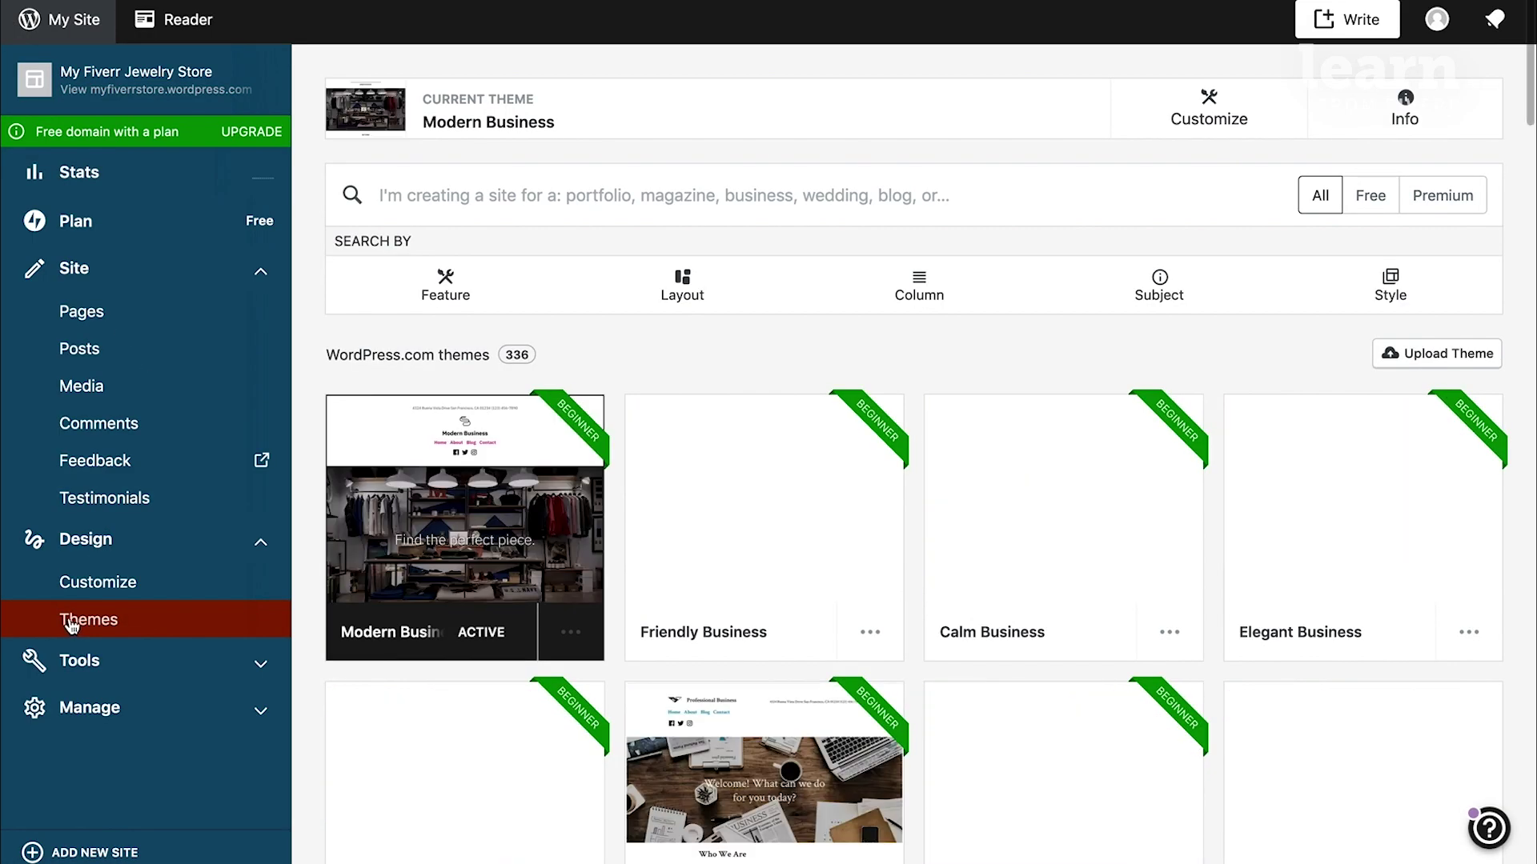
scroll(713, 575, "down", 15)
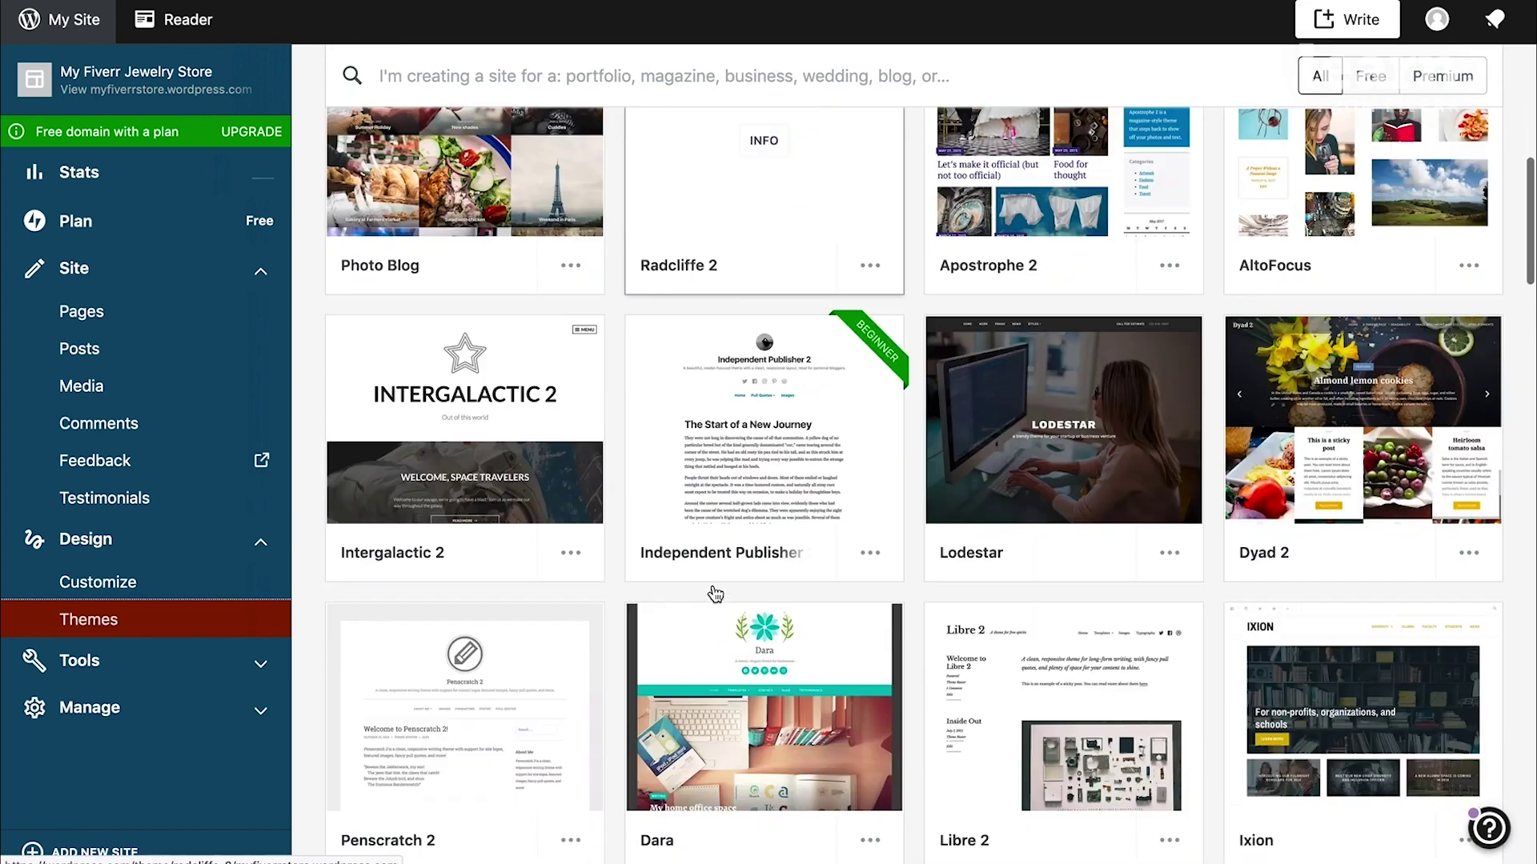
scroll(715, 593, "up", 7)
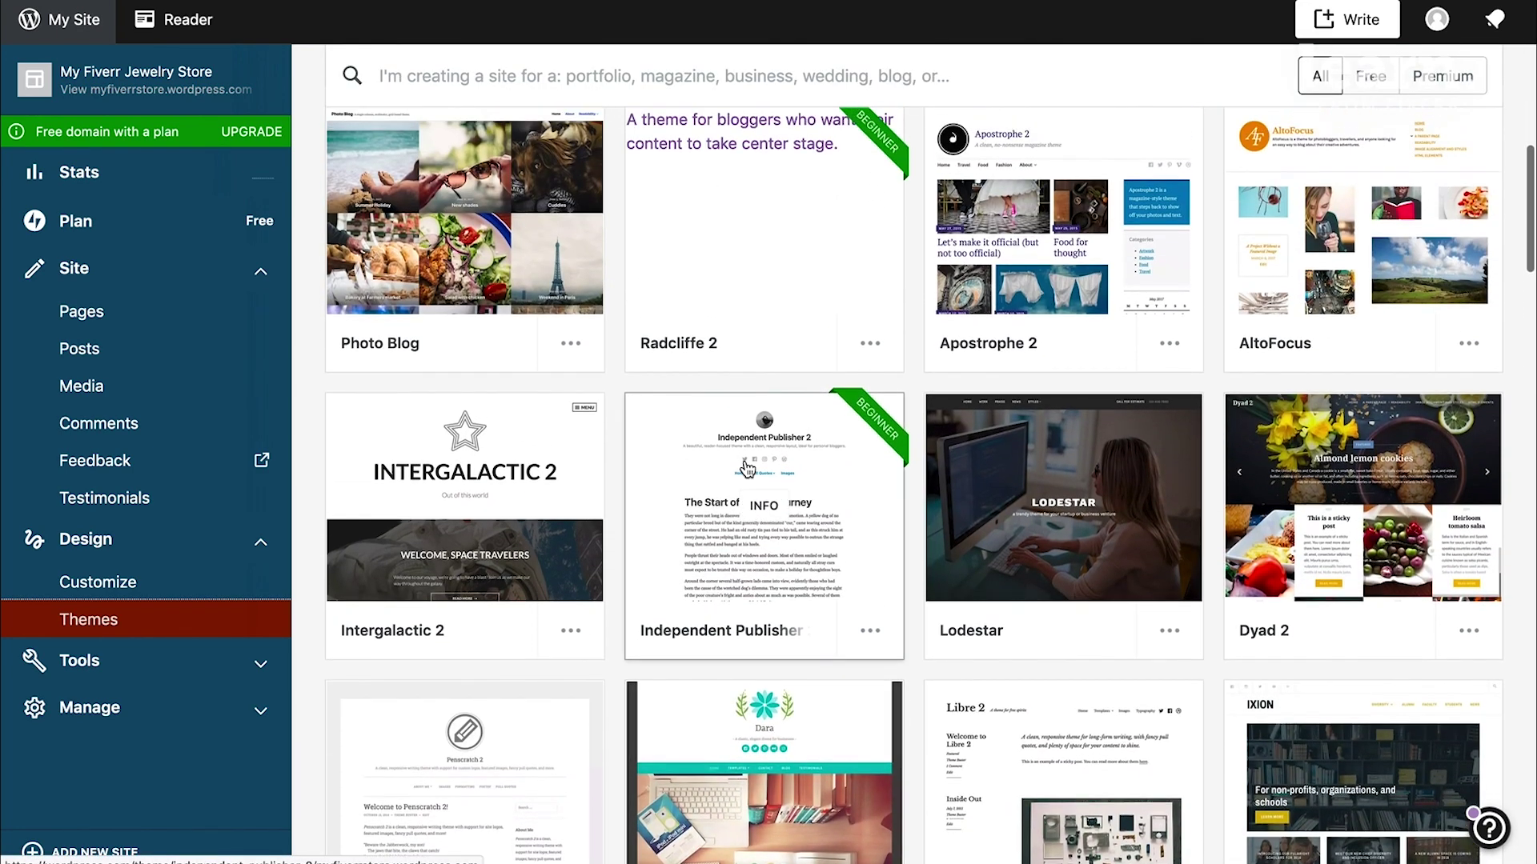
scroll(957, 566, "up", 5)
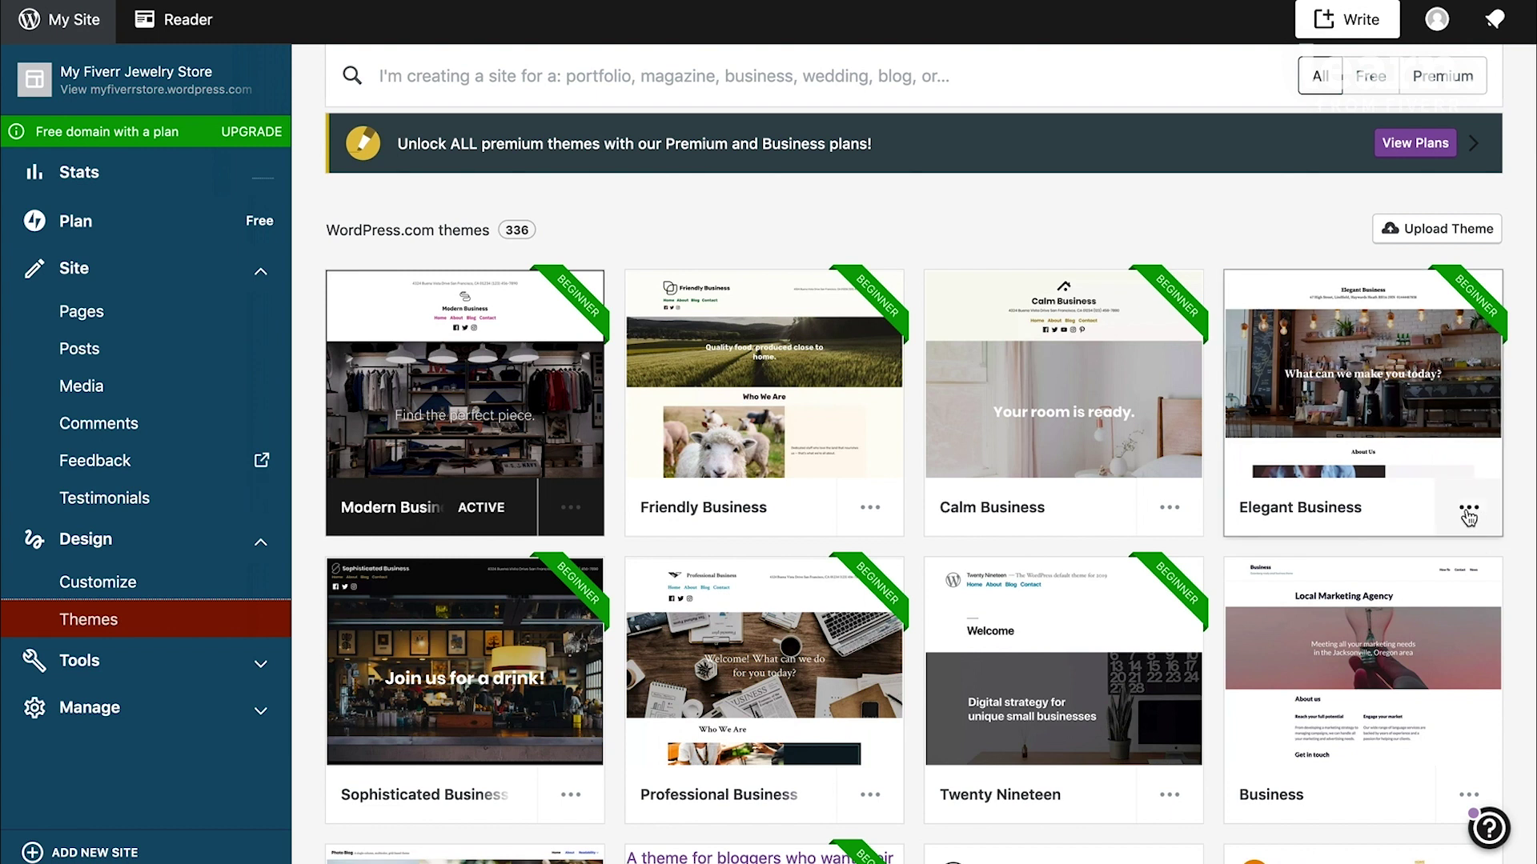
left_click(1469, 513)
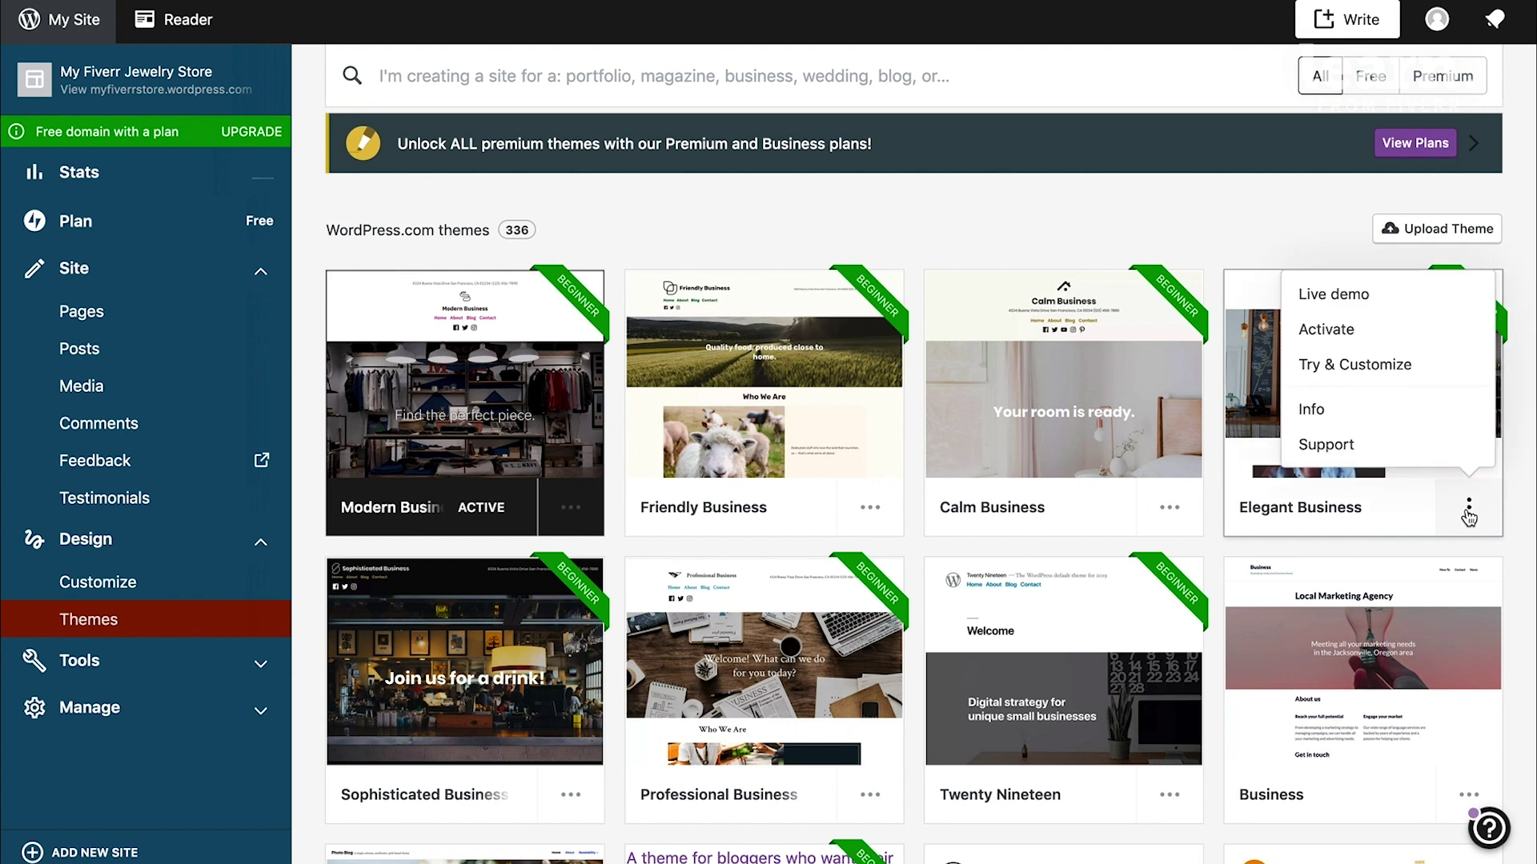
left_click(1343, 336)
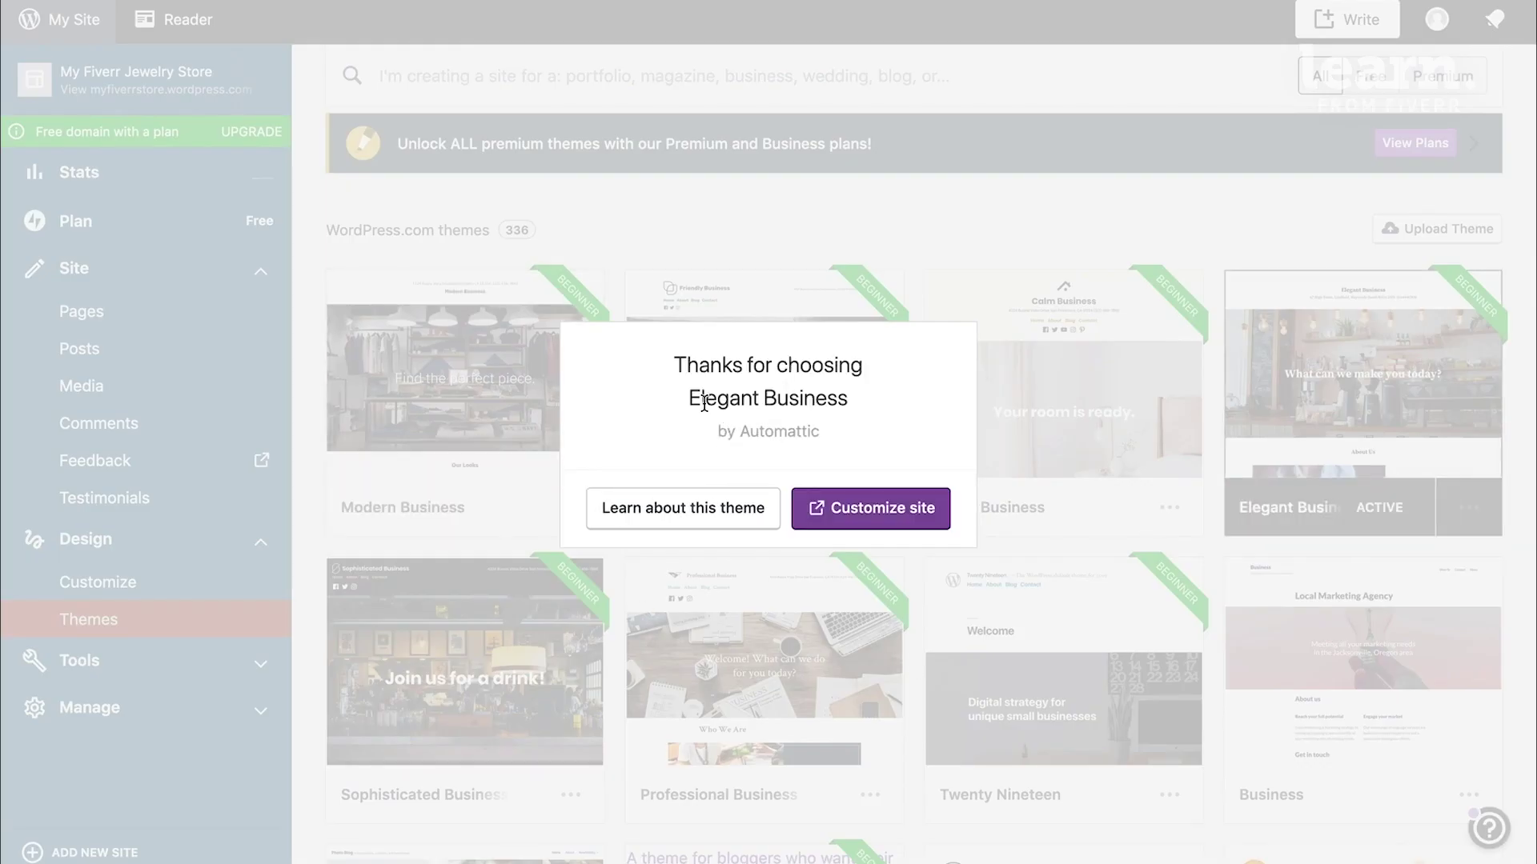
Launch the Customizer from the 'Thanks for choosing Elegant Business' dialog
left_click(838, 501)
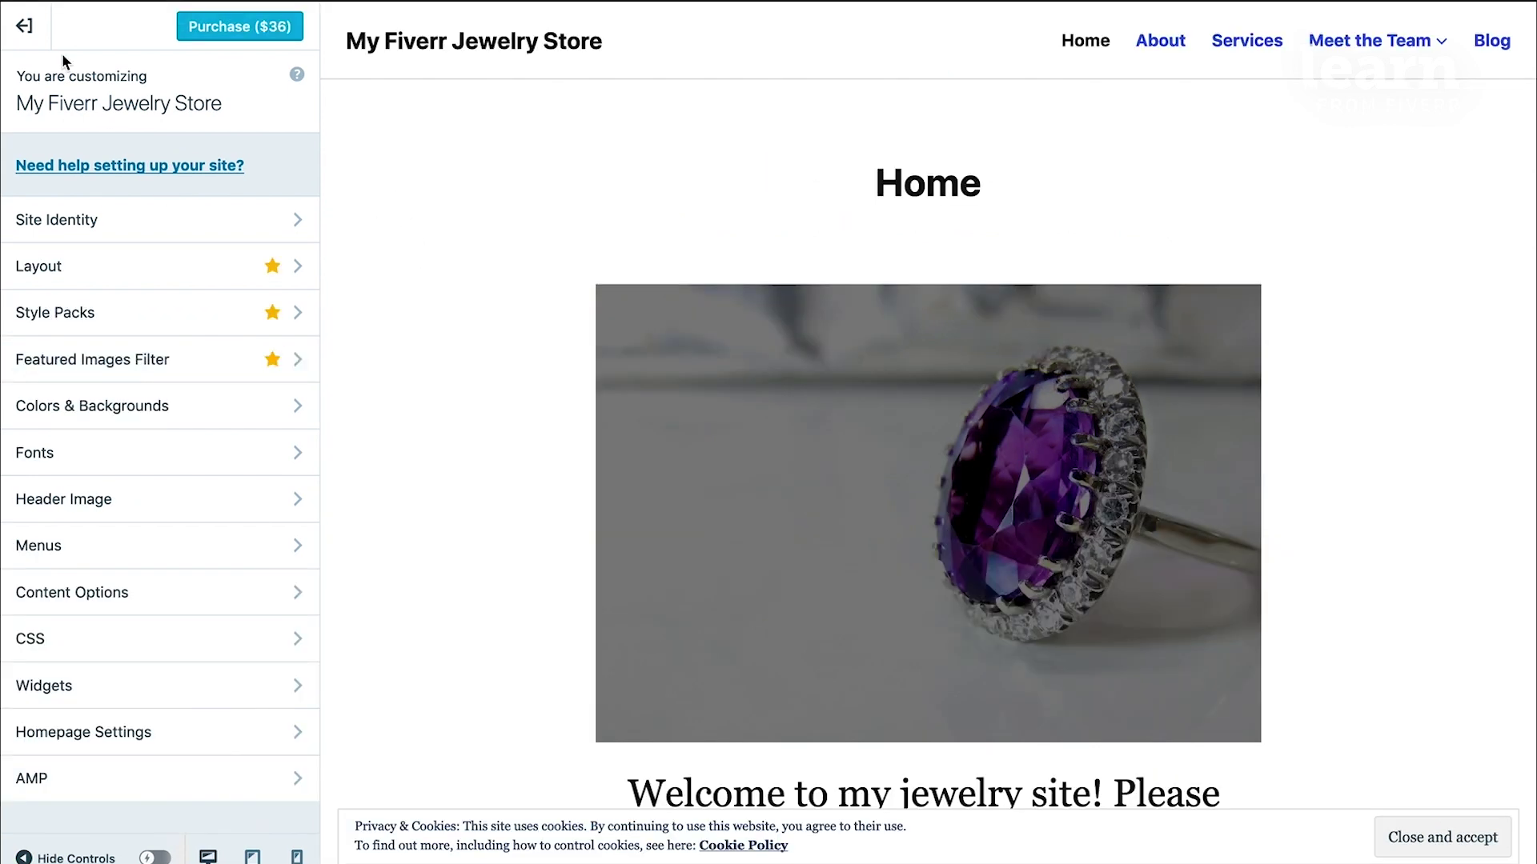
Return to the Themes grid and try Twenty Nineteen in the Customizer without activating it
left_click(24, 30)
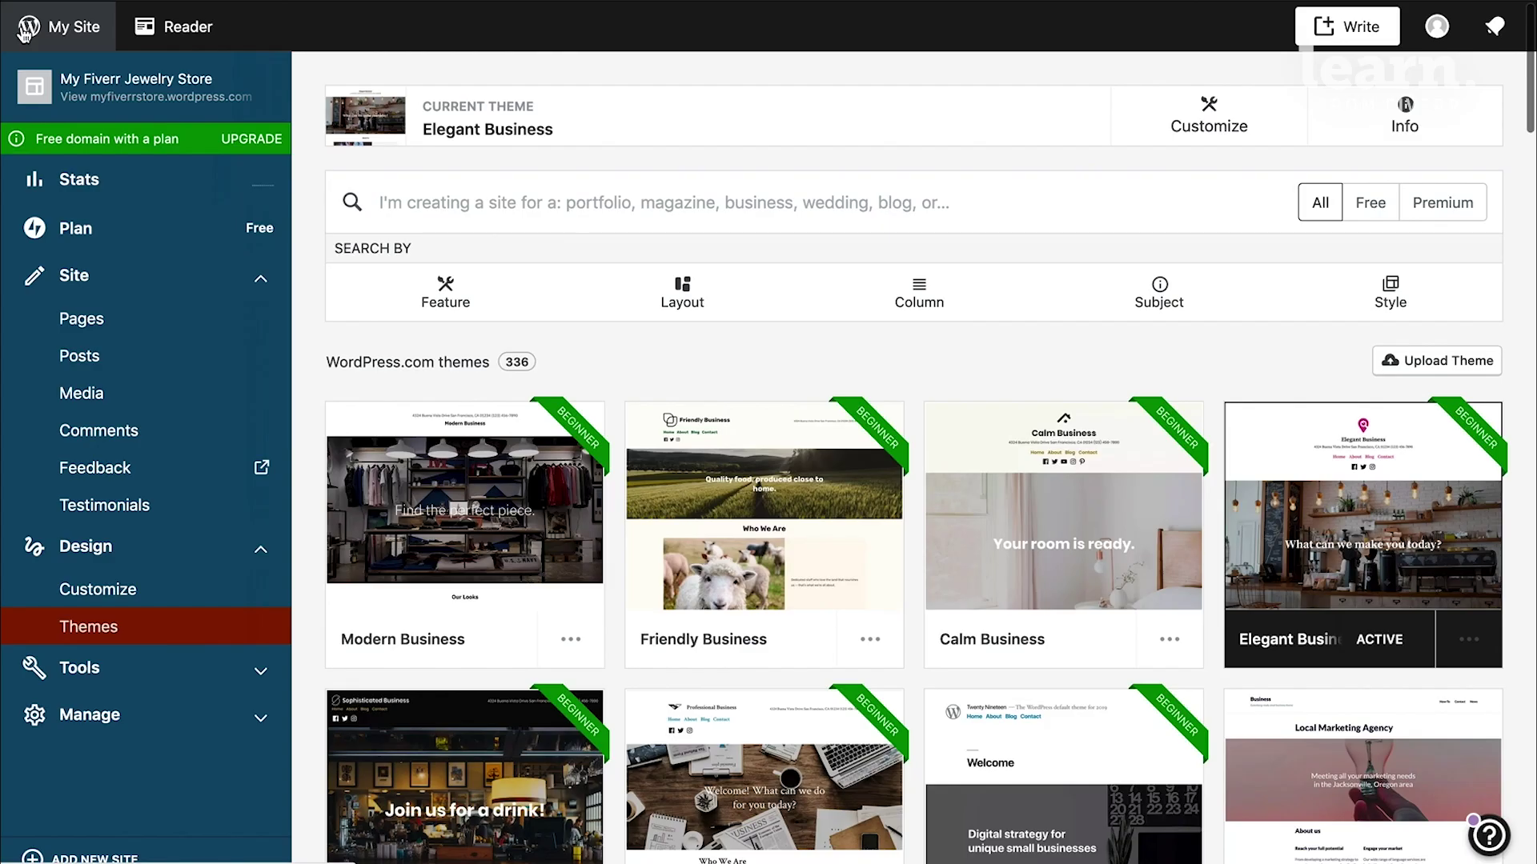
scroll(808, 656, "down", 4)
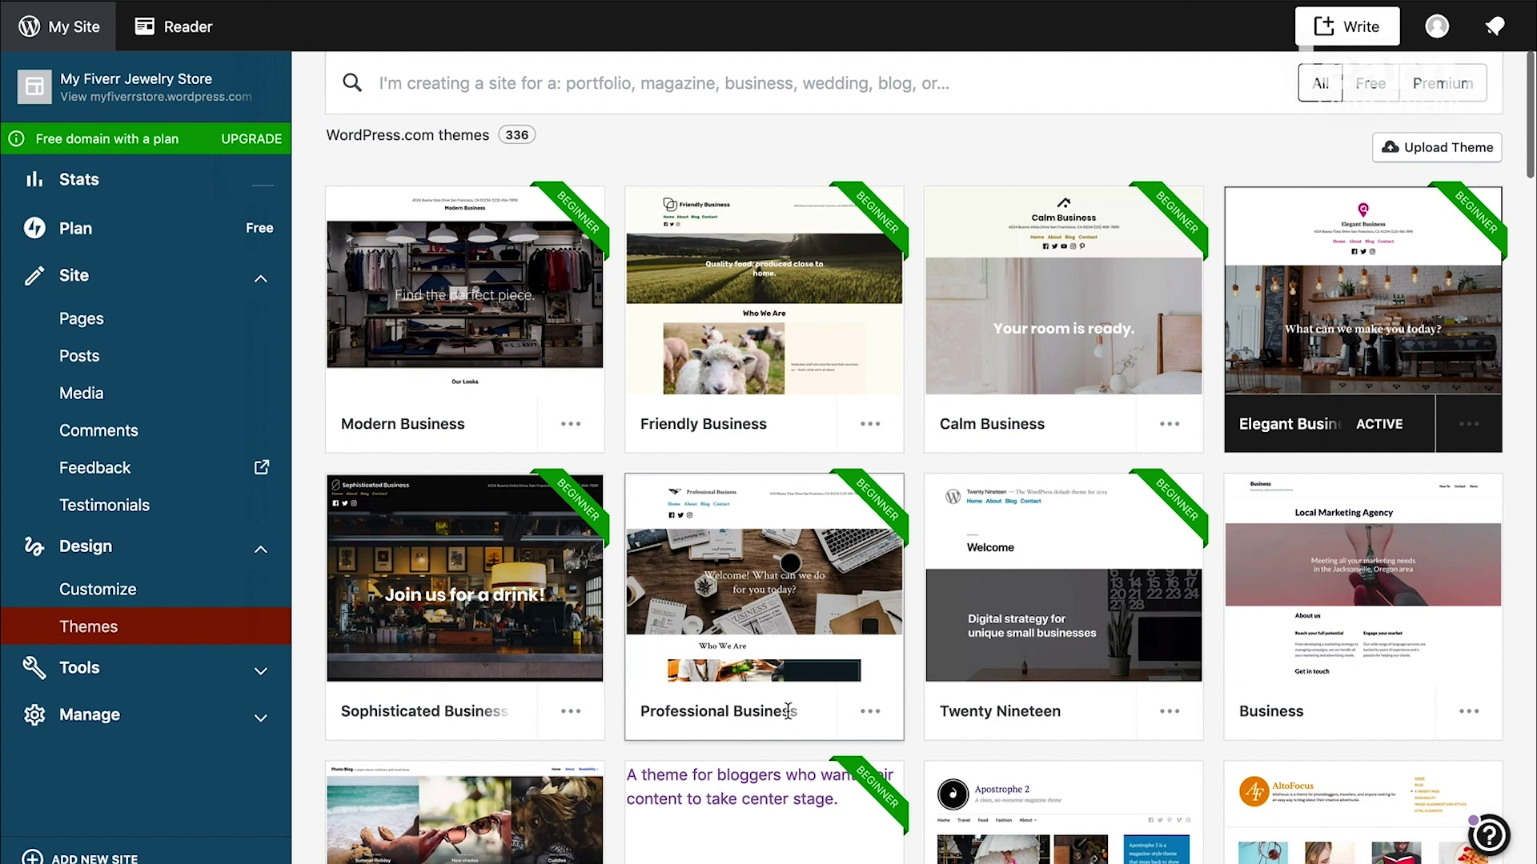
scroll(797, 792, "down", 4)
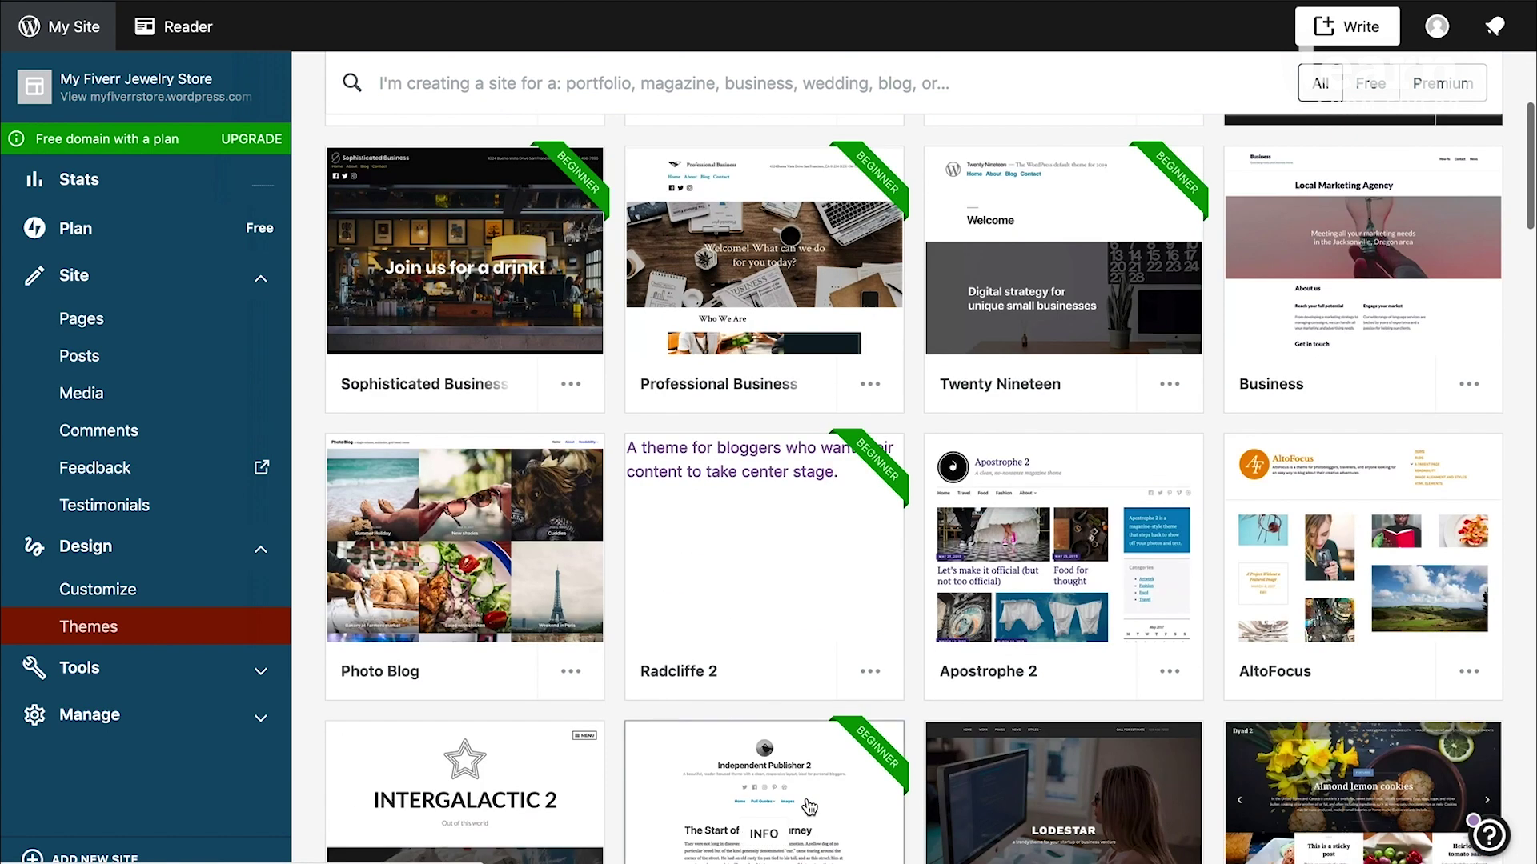
left_click(1169, 385)
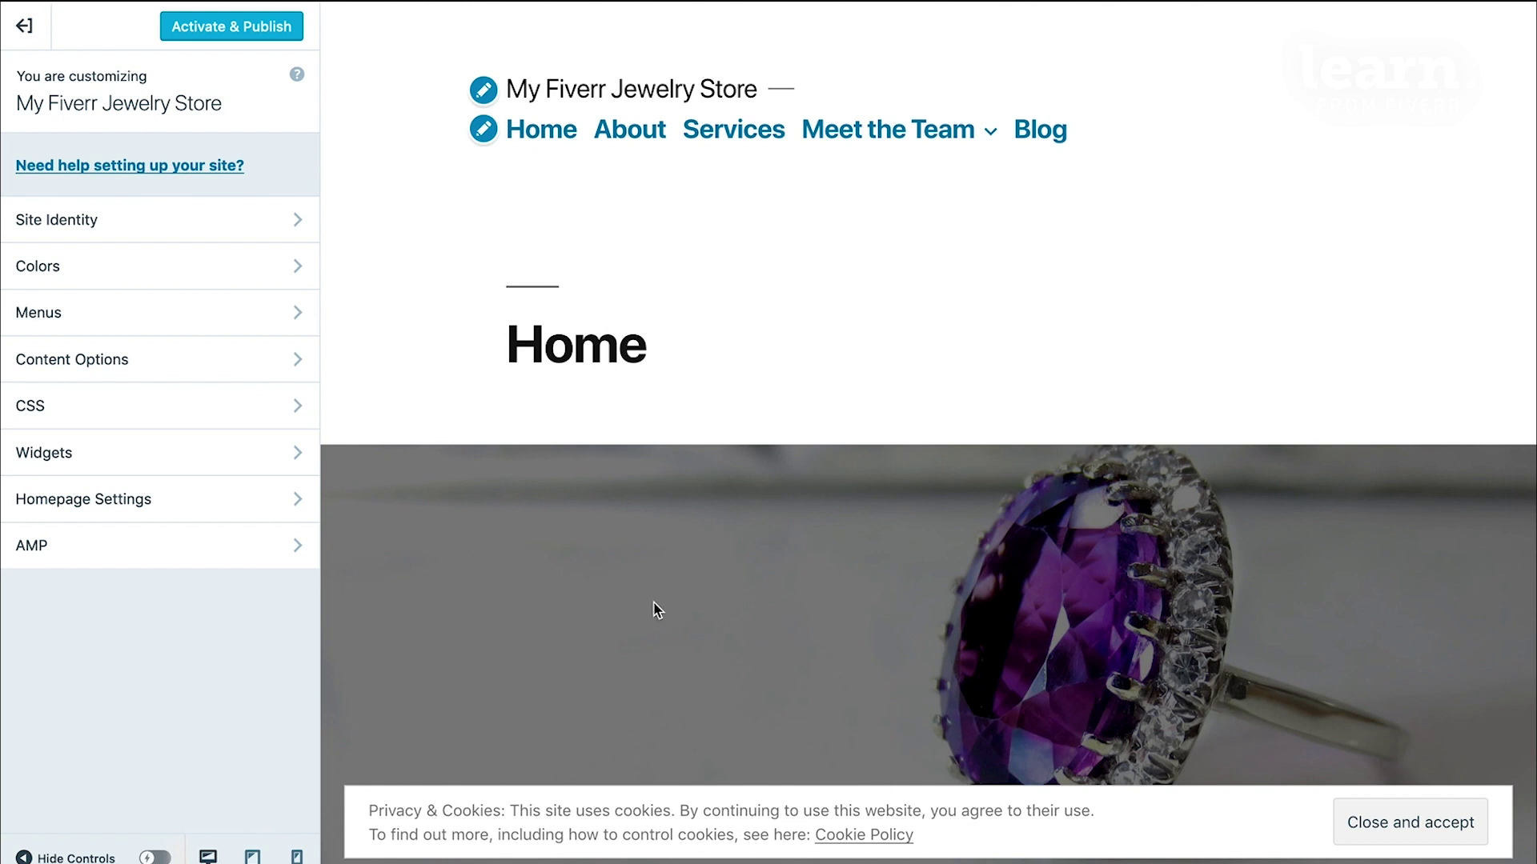
Switch Colors to a custom primary colour, moving the hue from deep red to green
left_click(72, 272)
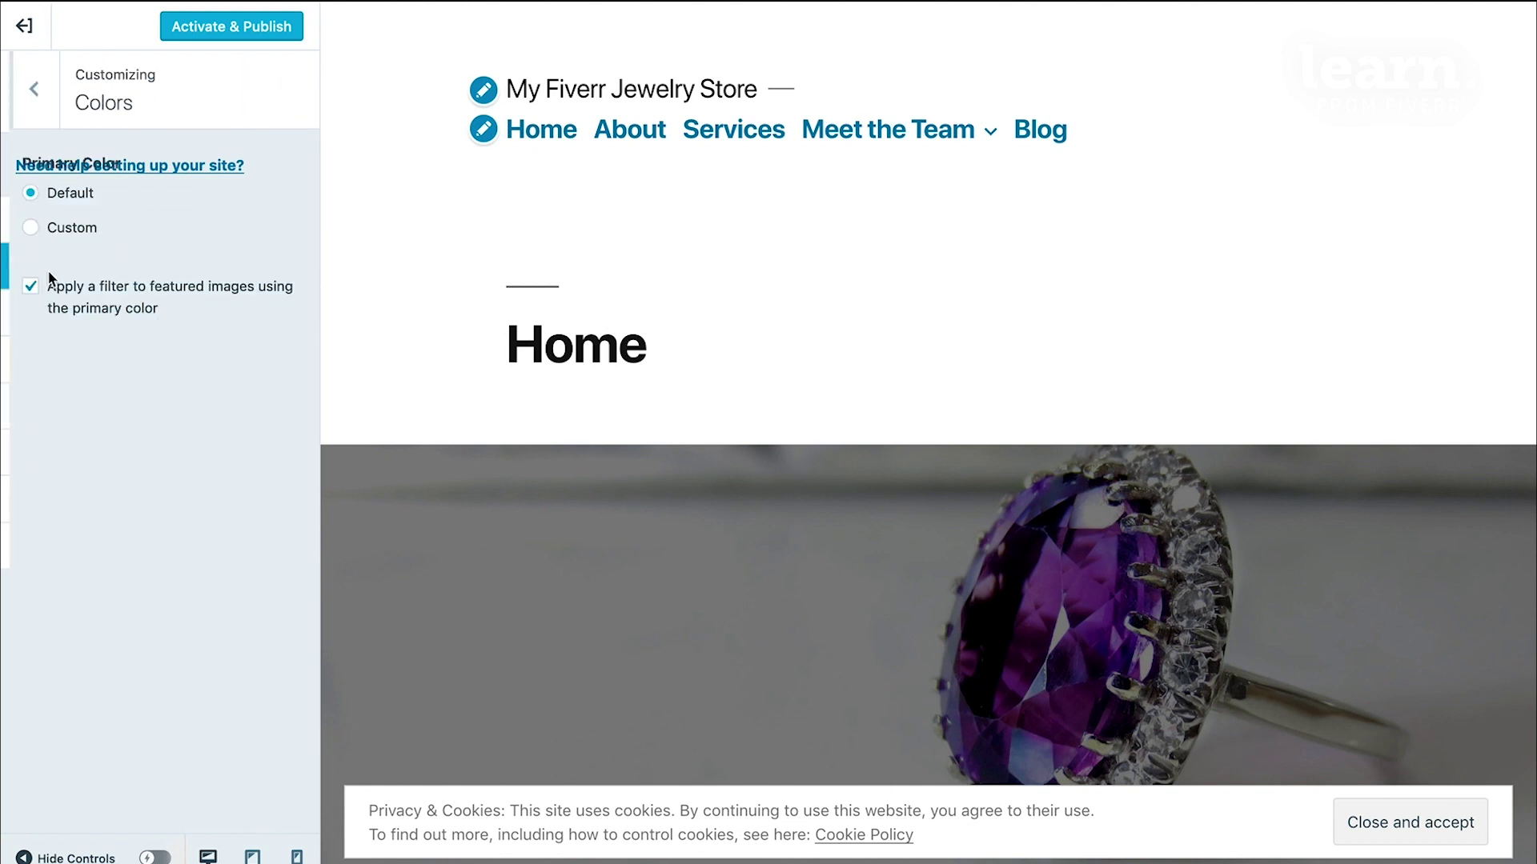
left_click(22, 228)
left_click_drag(153, 341, 274, 335)
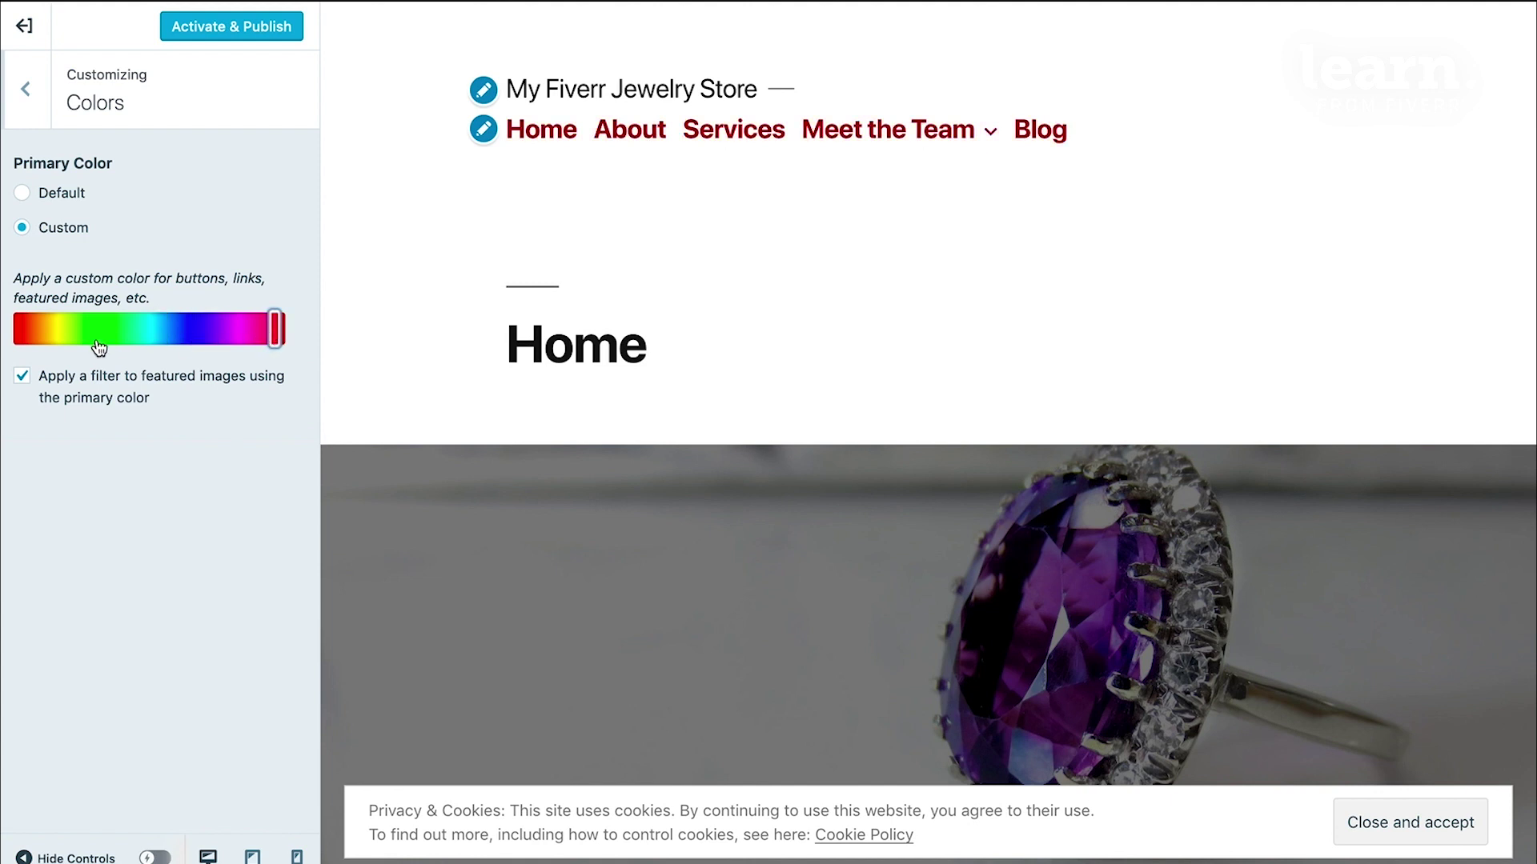
left_click_drag(276, 336, 106, 344)
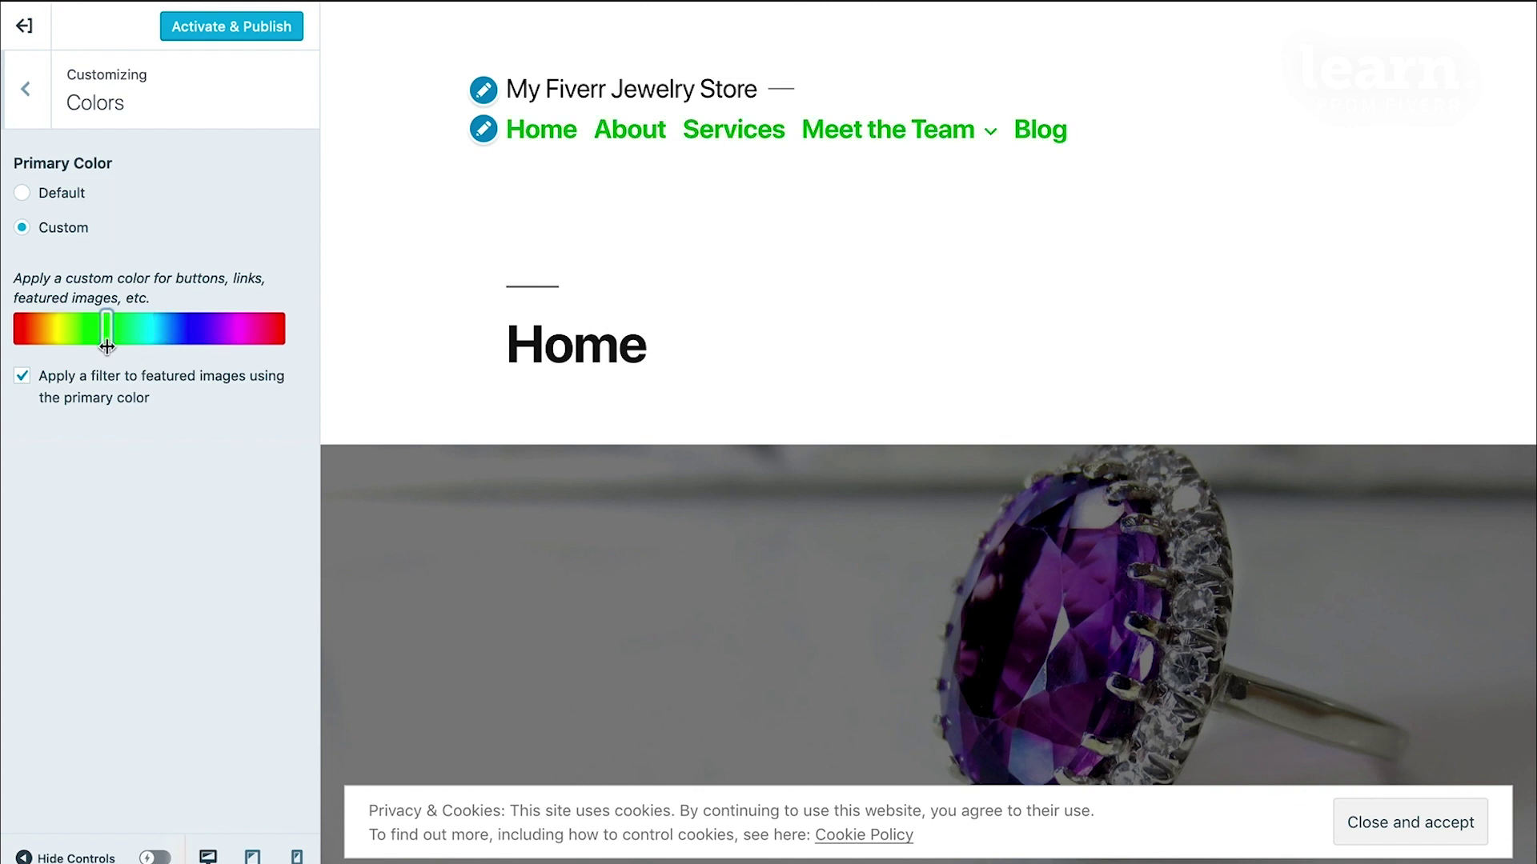
Browse the Content Options and Menus sections, then return to the main Customizer panel
left_click(32, 112)
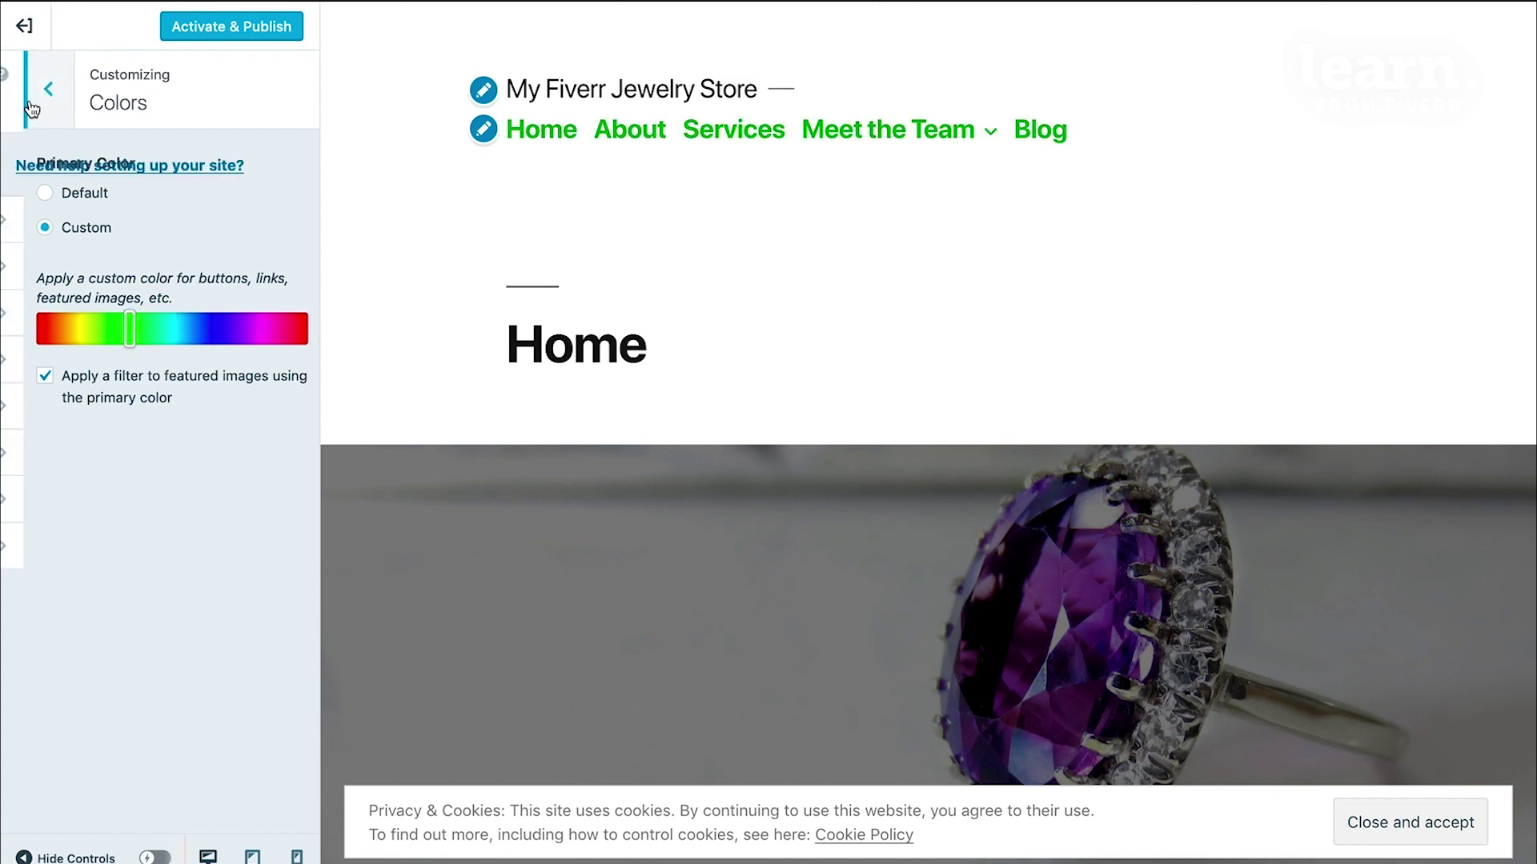
left_click(34, 365)
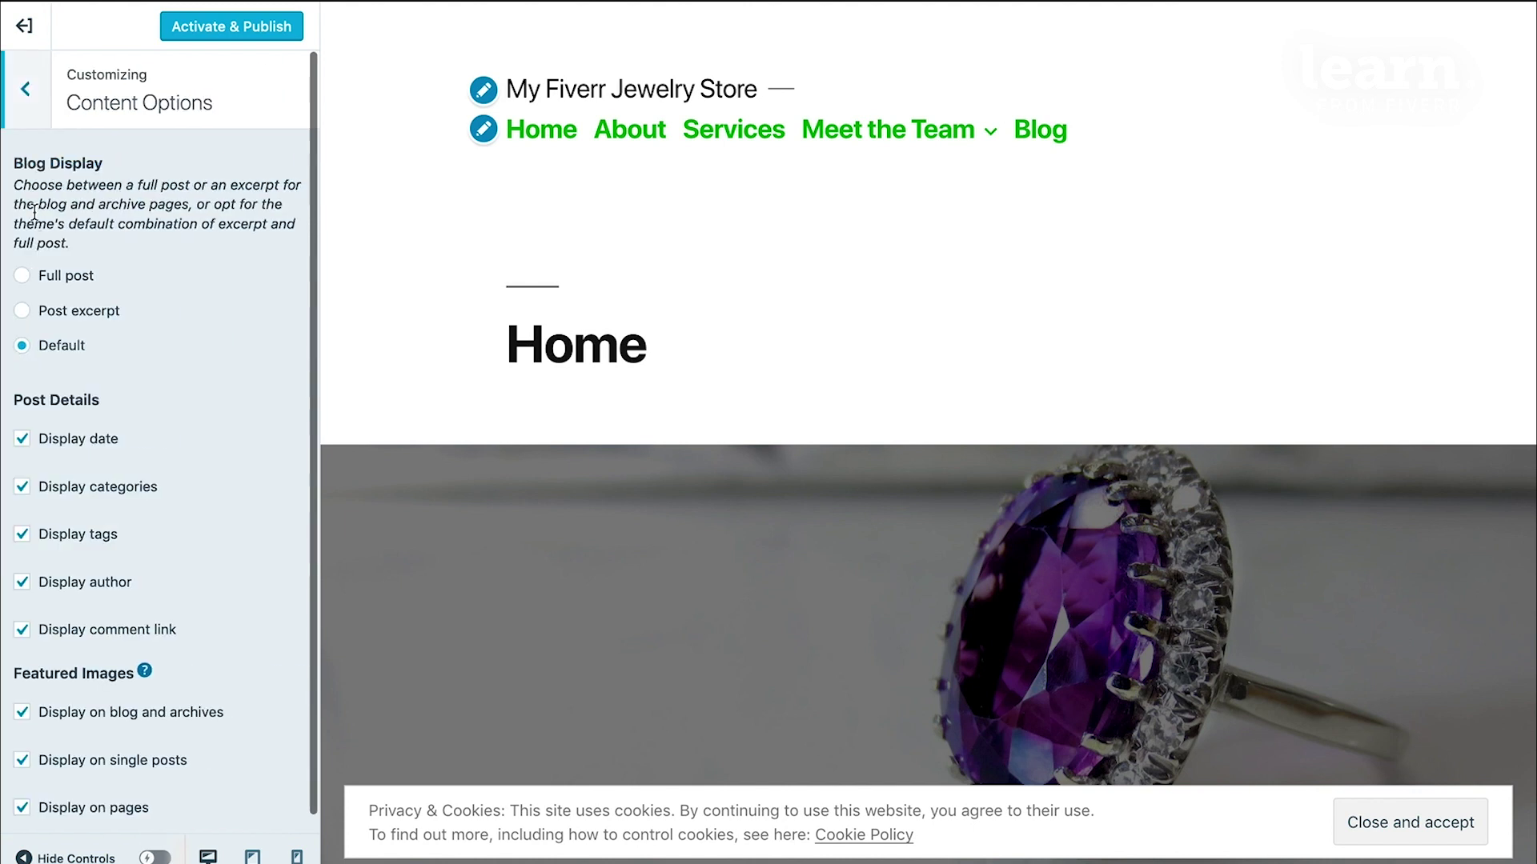
scroll(115, 648, "down", 1)
scroll(114, 648, "up", 1)
left_click(32, 112)
left_click(96, 313)
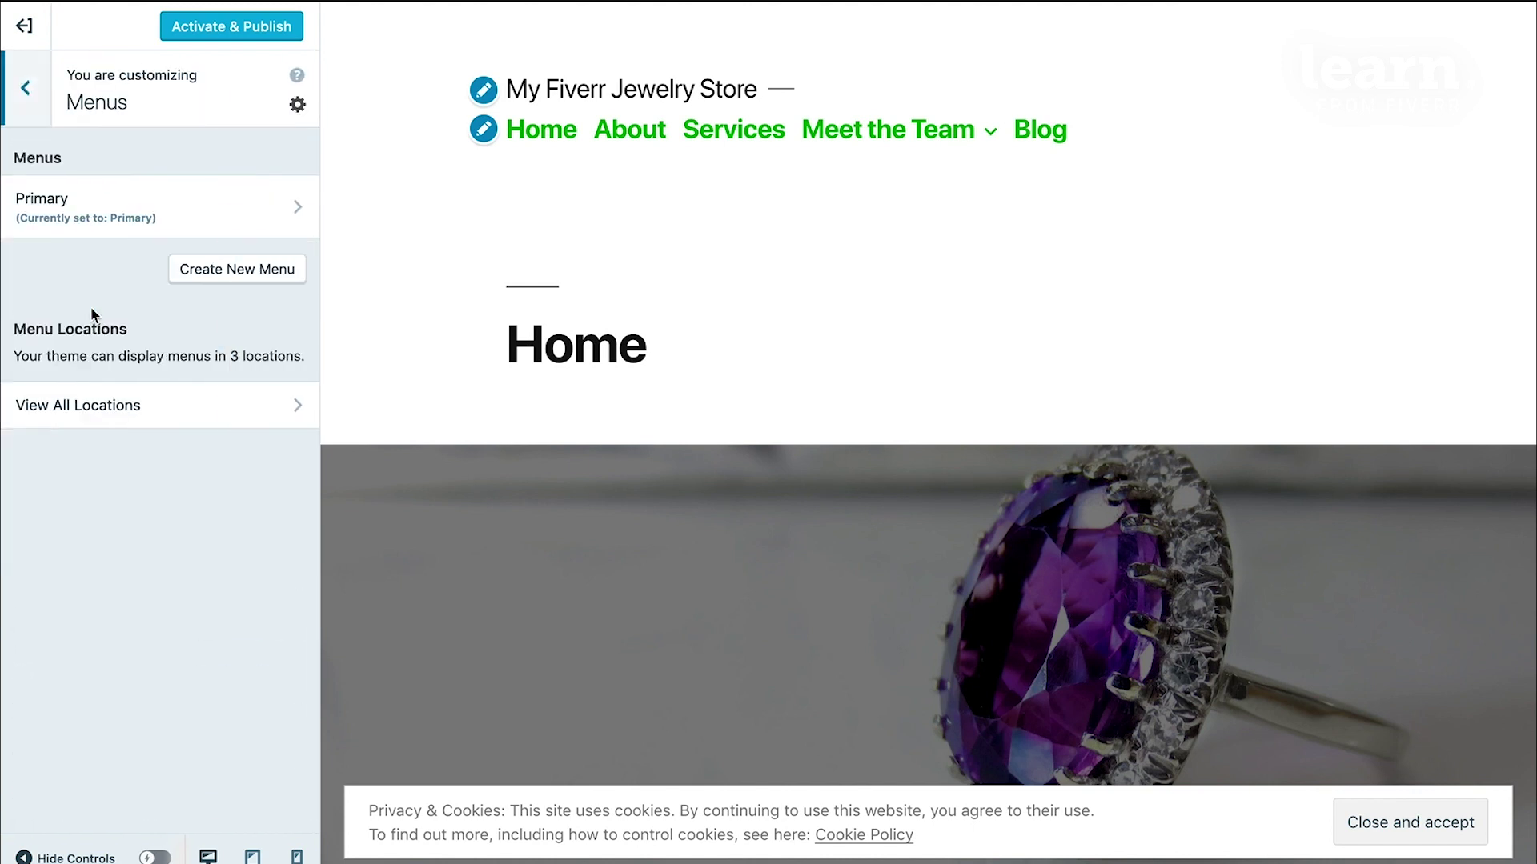
left_click(27, 92)
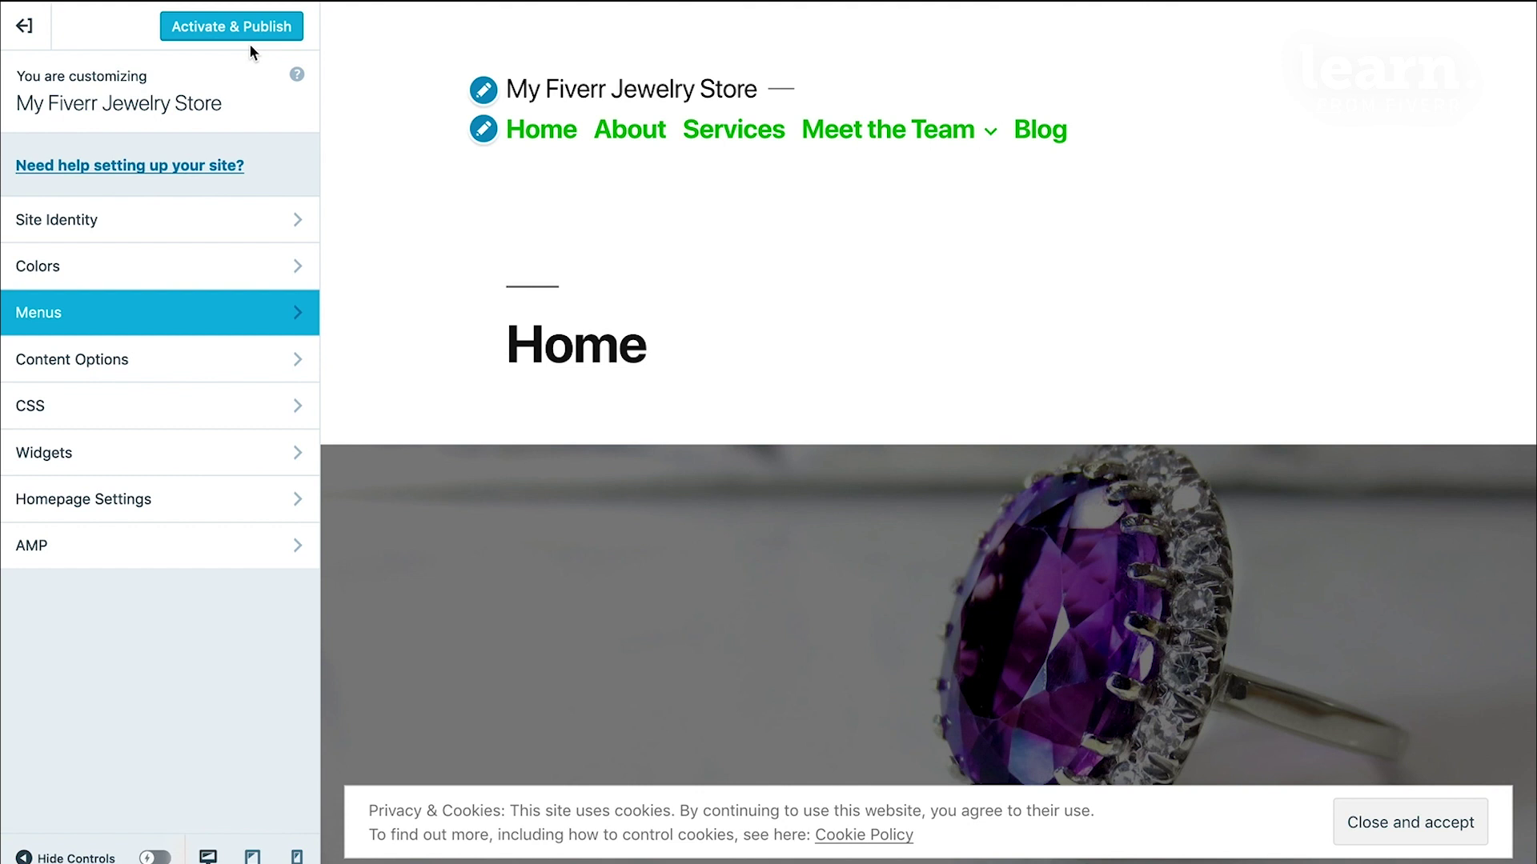
Exit the Twenty Nineteen preview unpublished and reopen the Customizer via Design > Customize
left_click(25, 29)
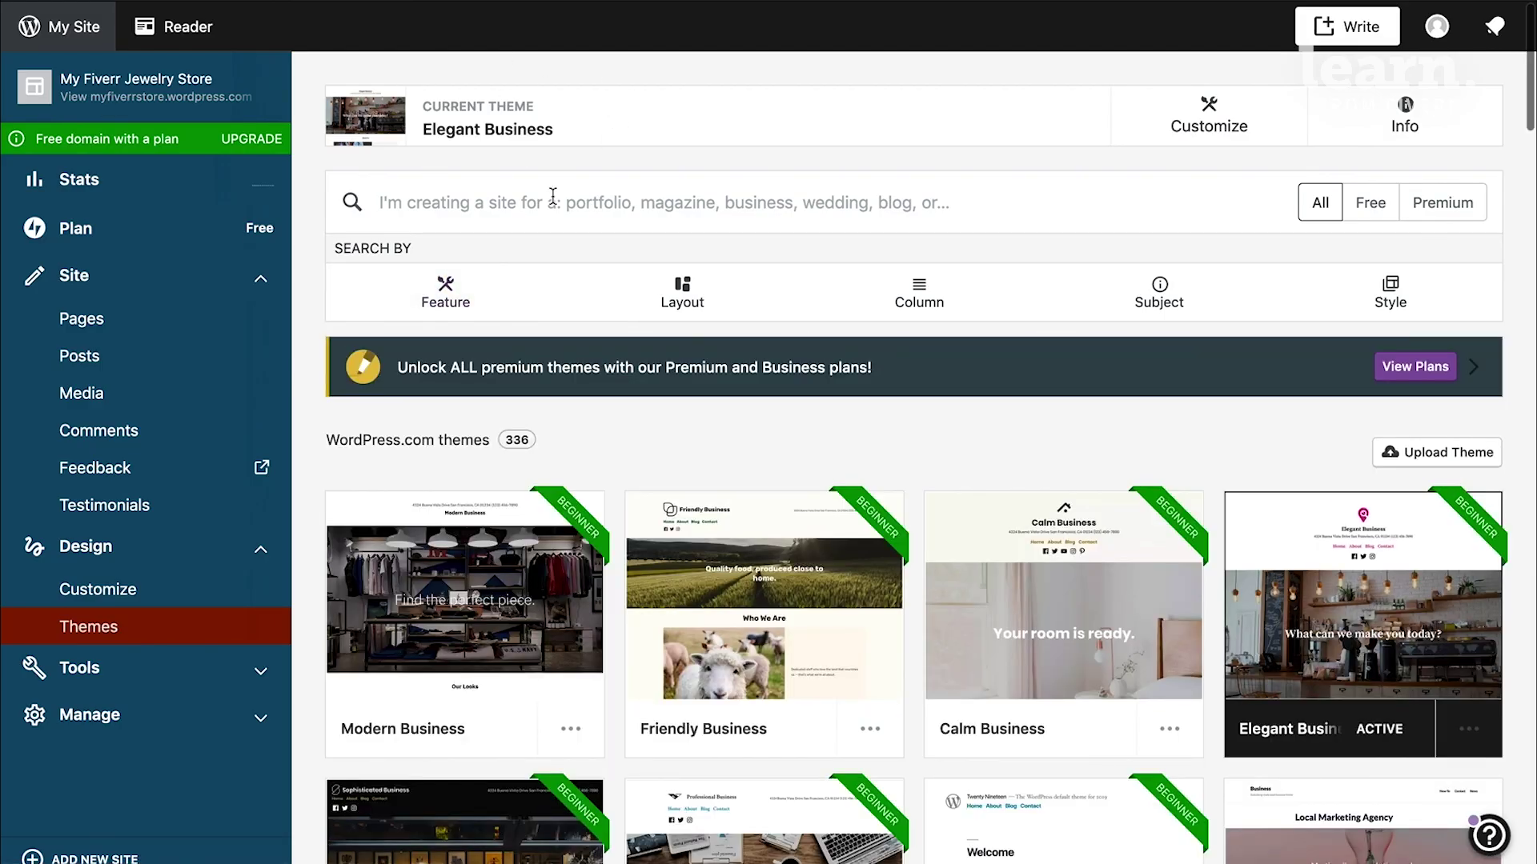
mouse_move(714, 632)
mouse_move(713, 672)
left_click(80, 590)
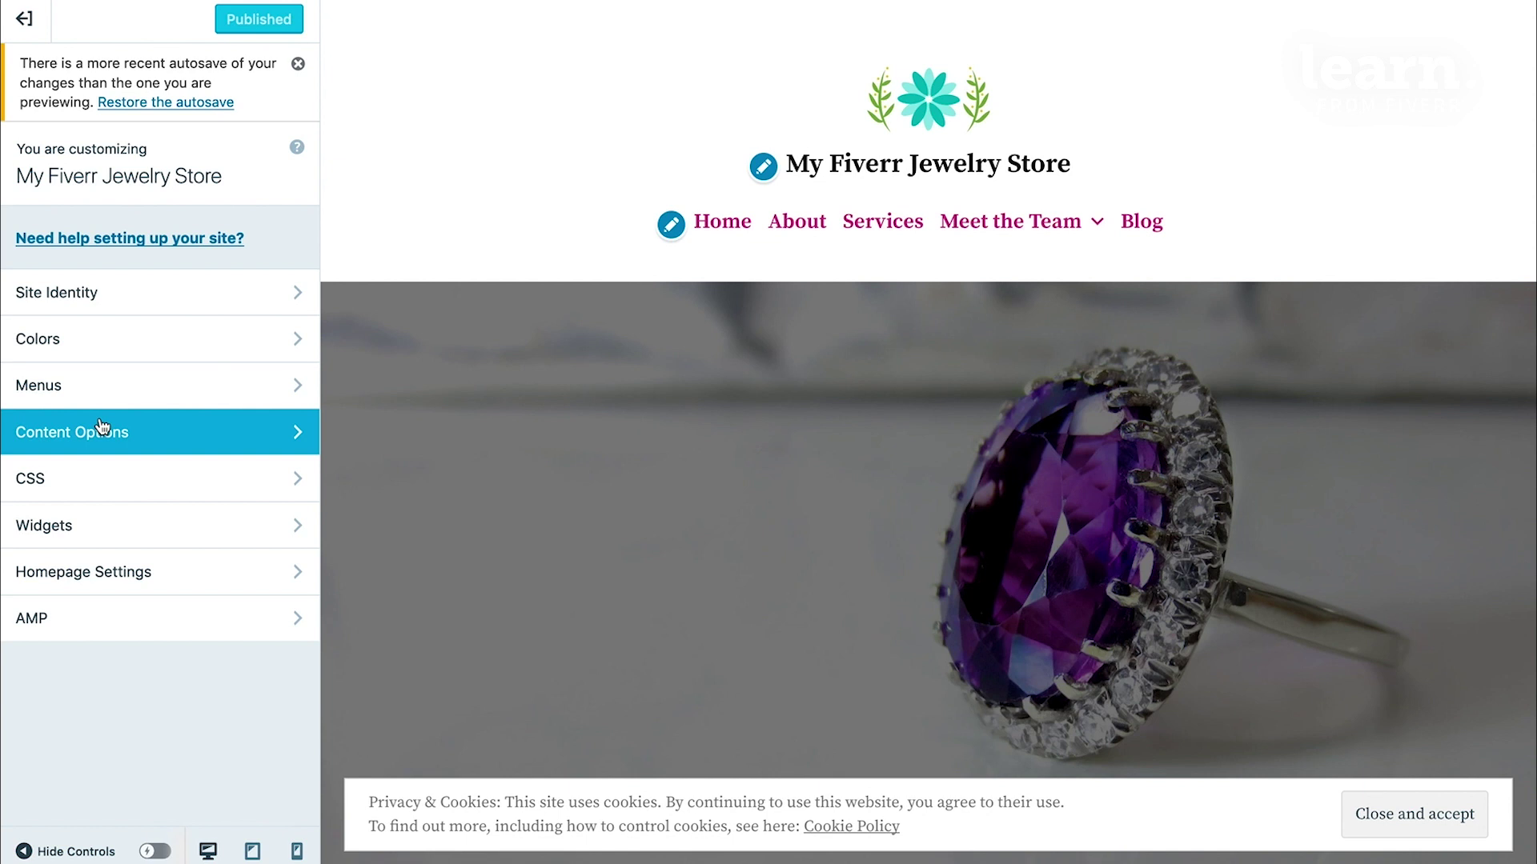
left_click(55, 388)
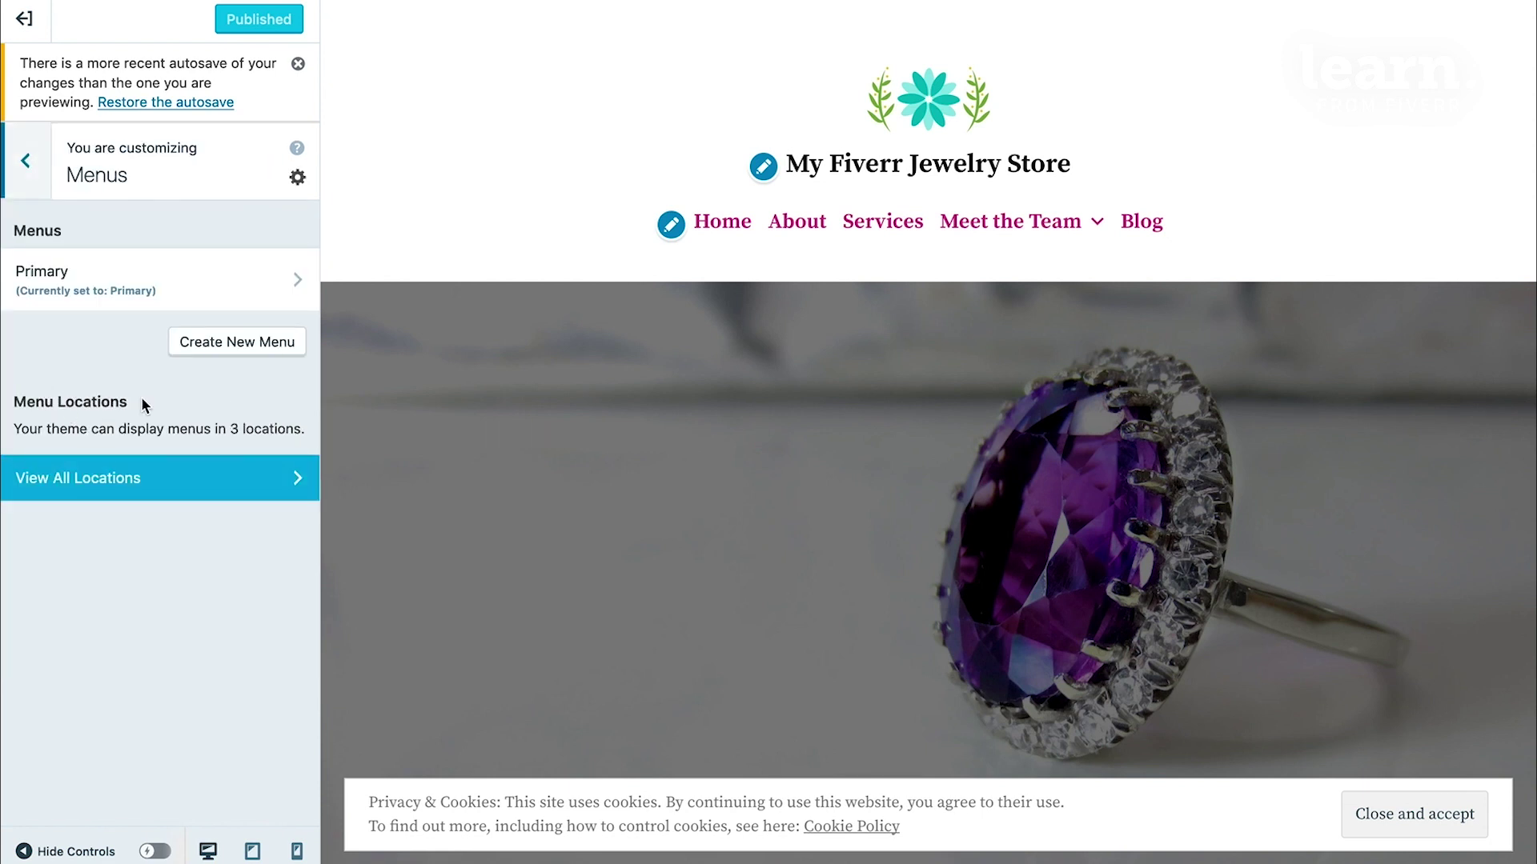
left_click(70, 483)
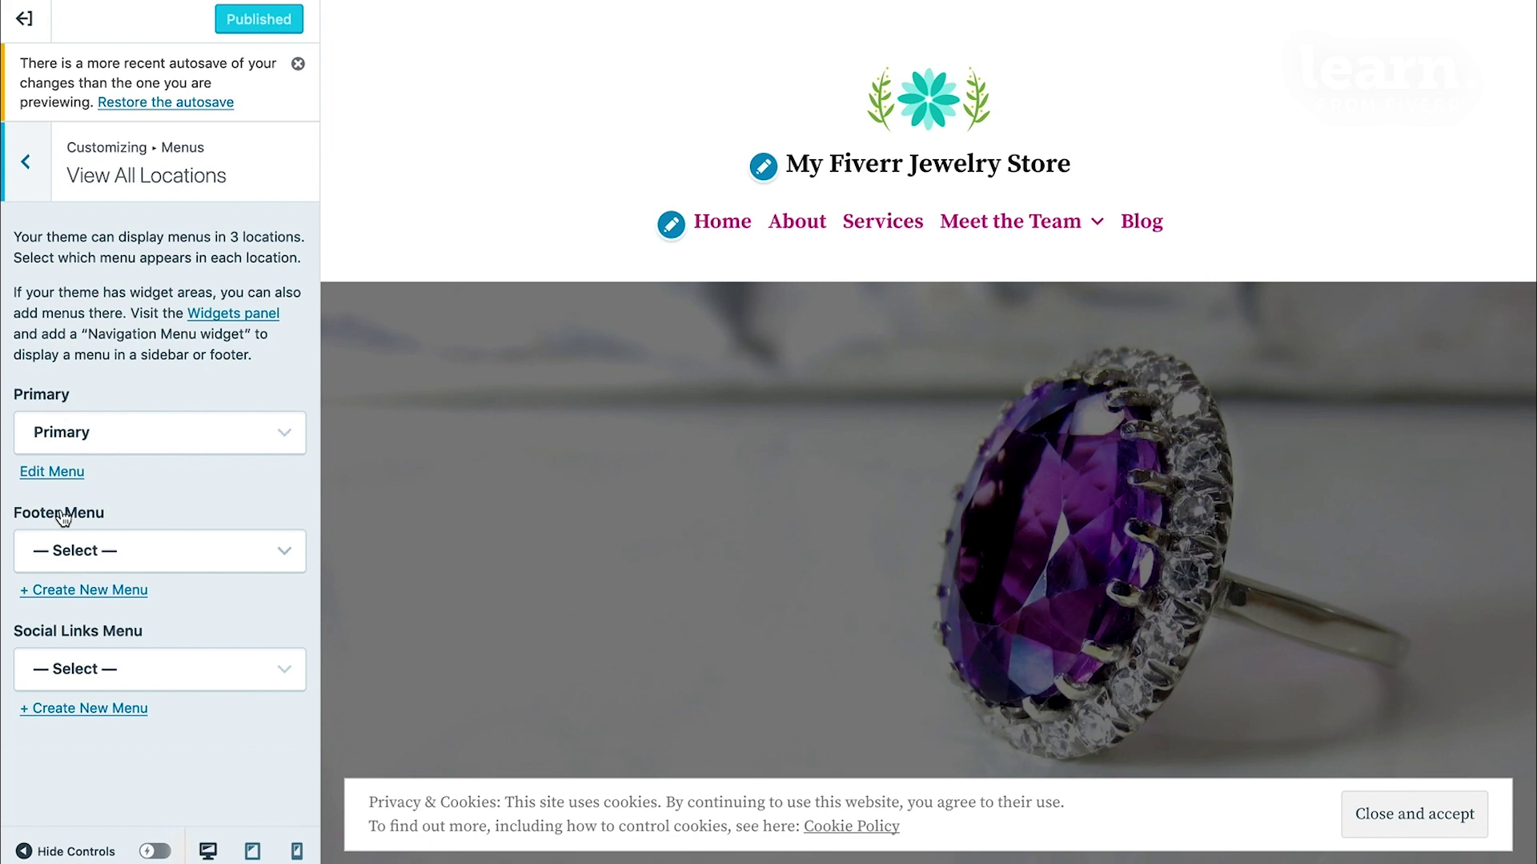
scroll(709, 604, "down", 20)
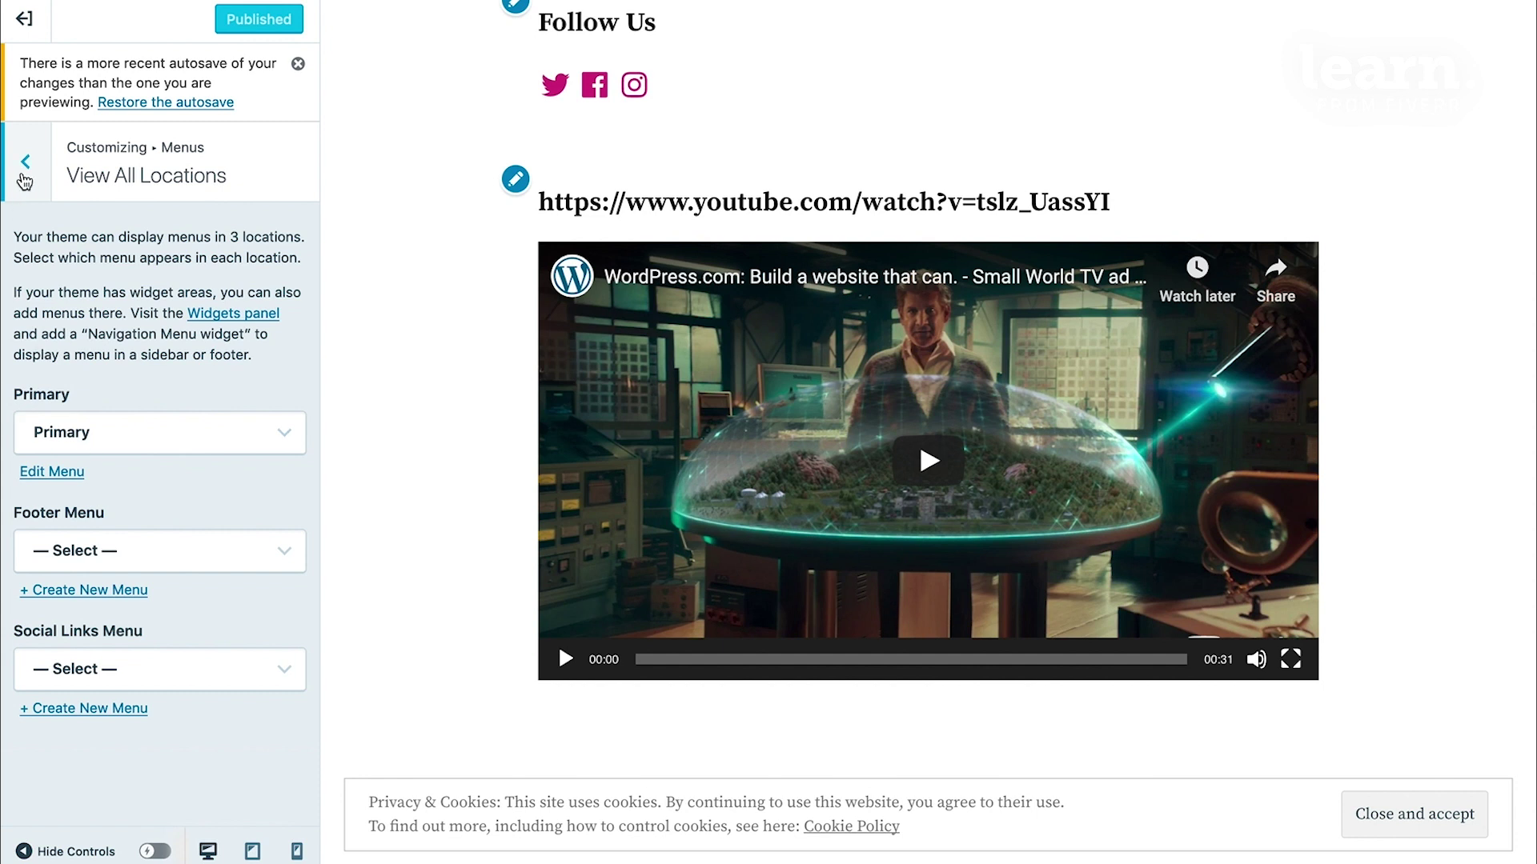
Go back to Menus and open the Primary menu to review its items and locations
left_click(25, 164)
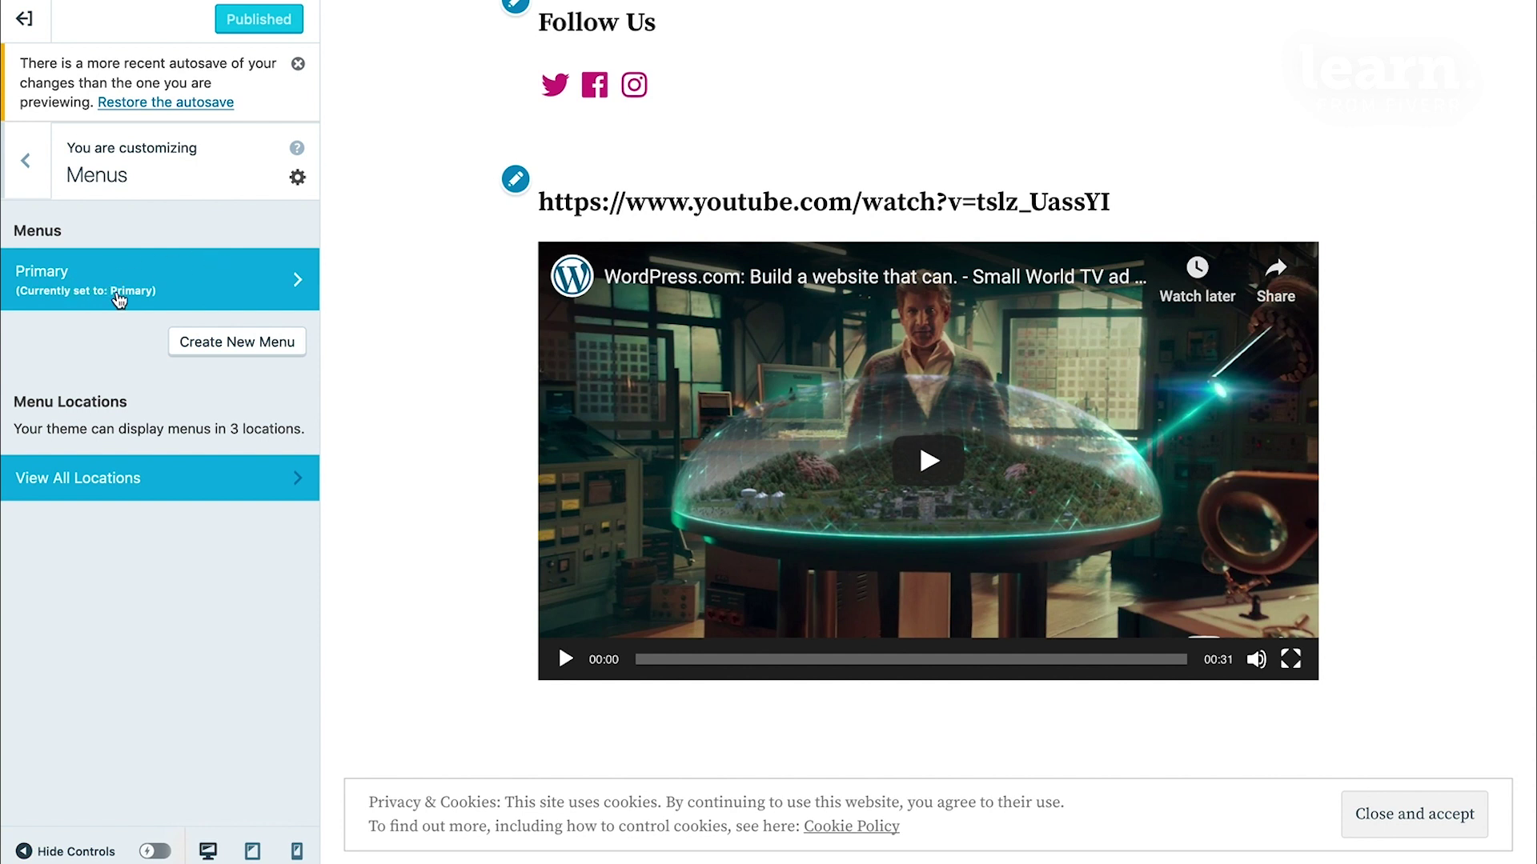
left_click(118, 299)
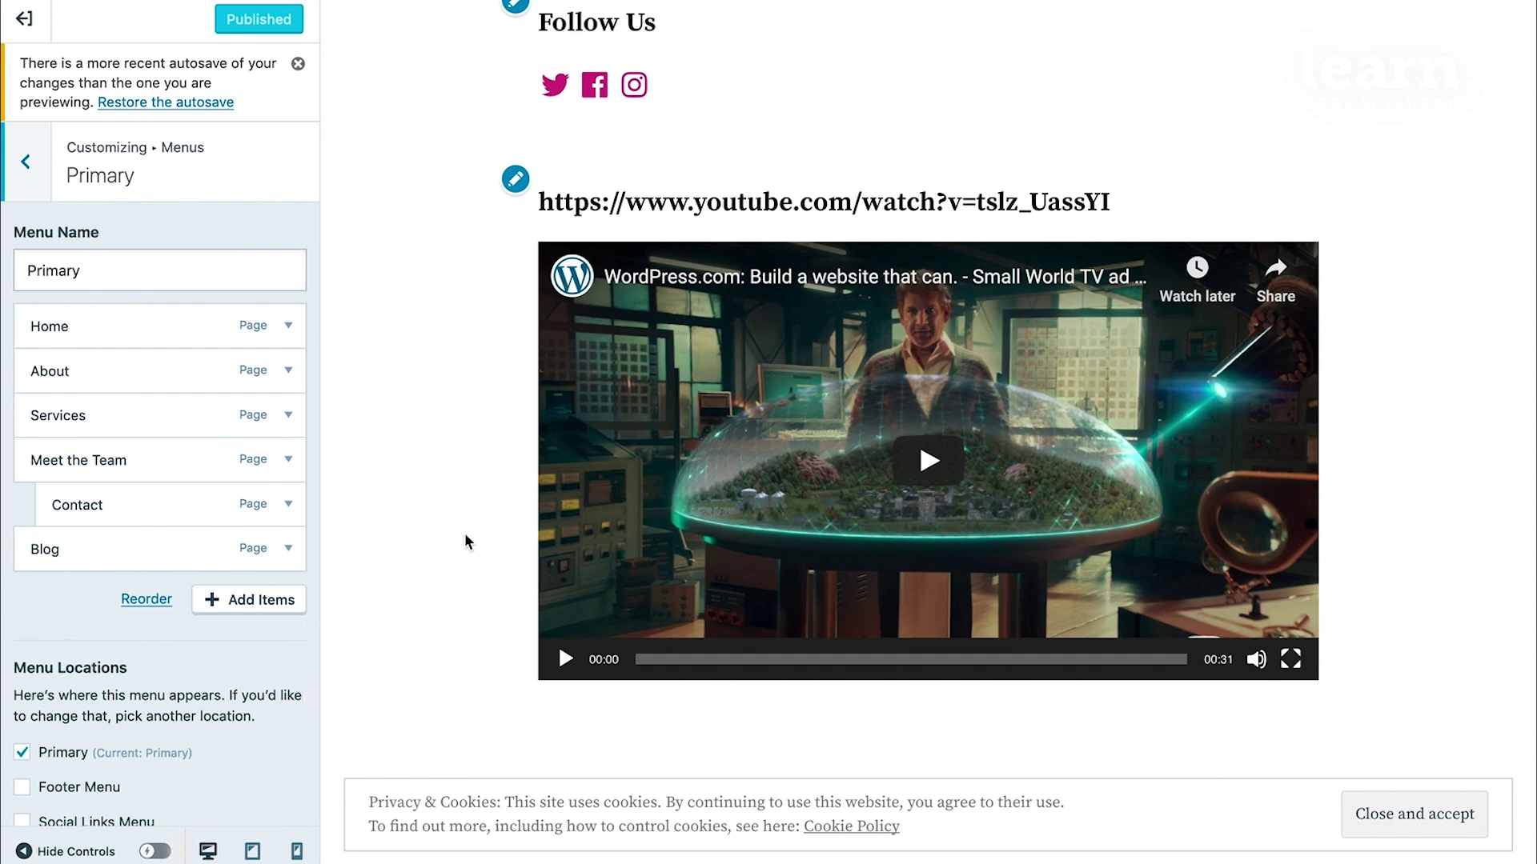
scroll(464, 542, "up", 15)
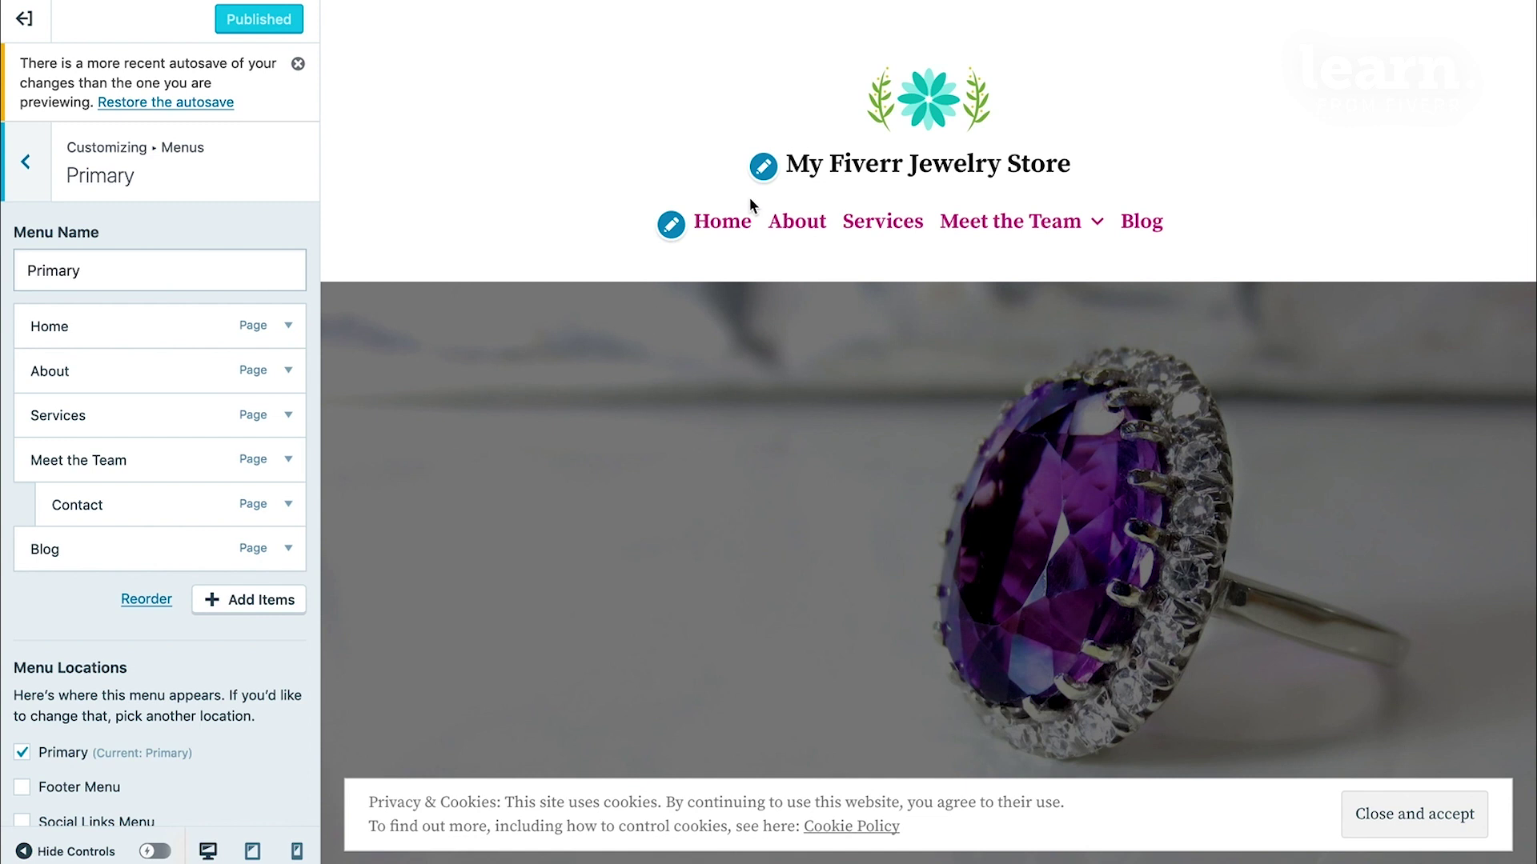
mouse_move(1031, 241)
Rename the menu to 'Primary Menu' and uncheck its Primary display location
left_click(103, 269)
type("Menu")
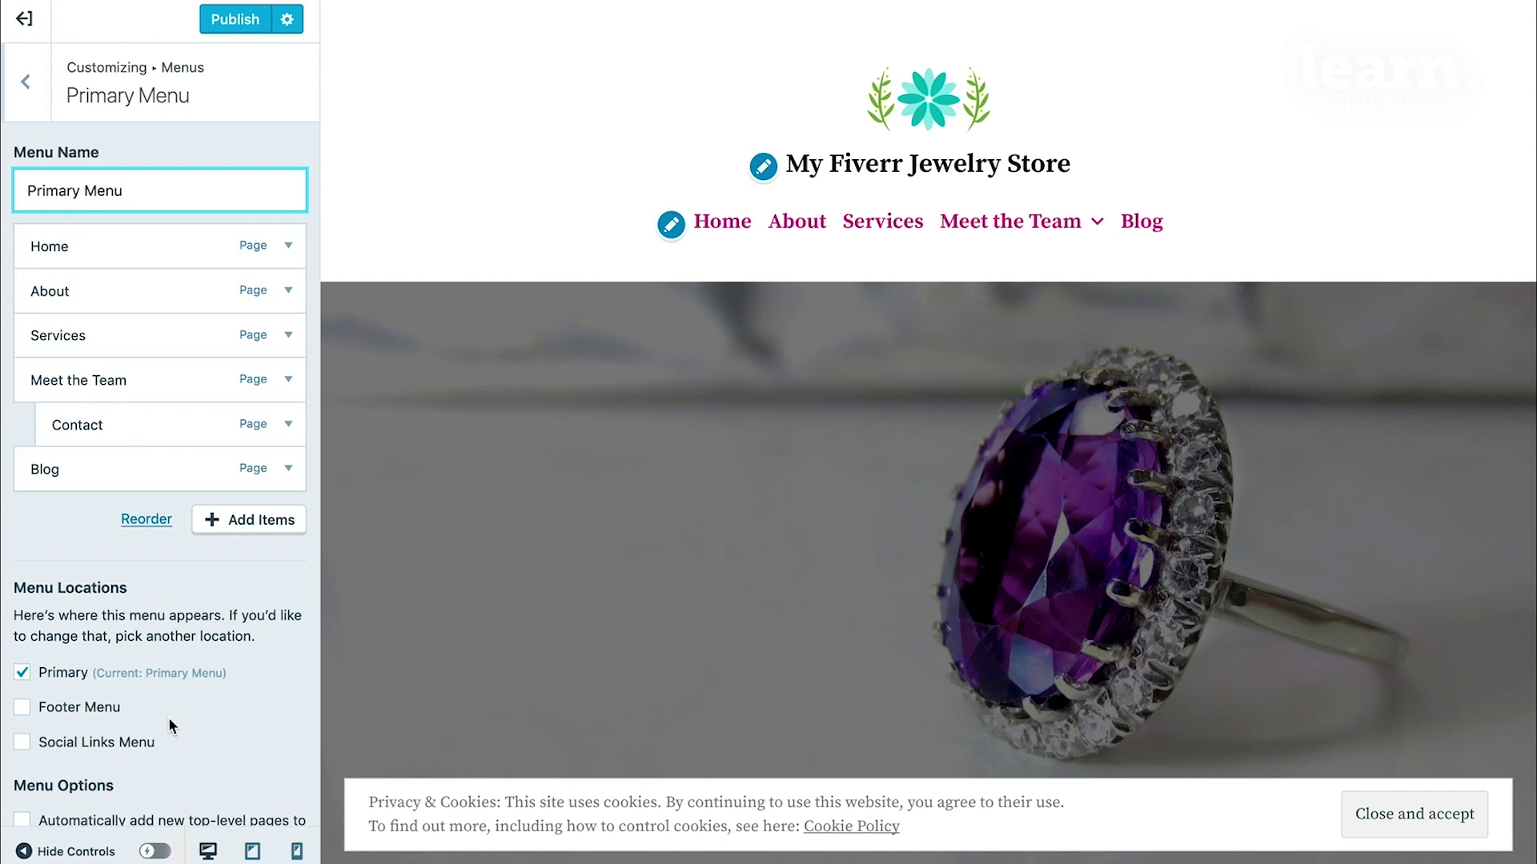
scroll(168, 718, "down", 1)
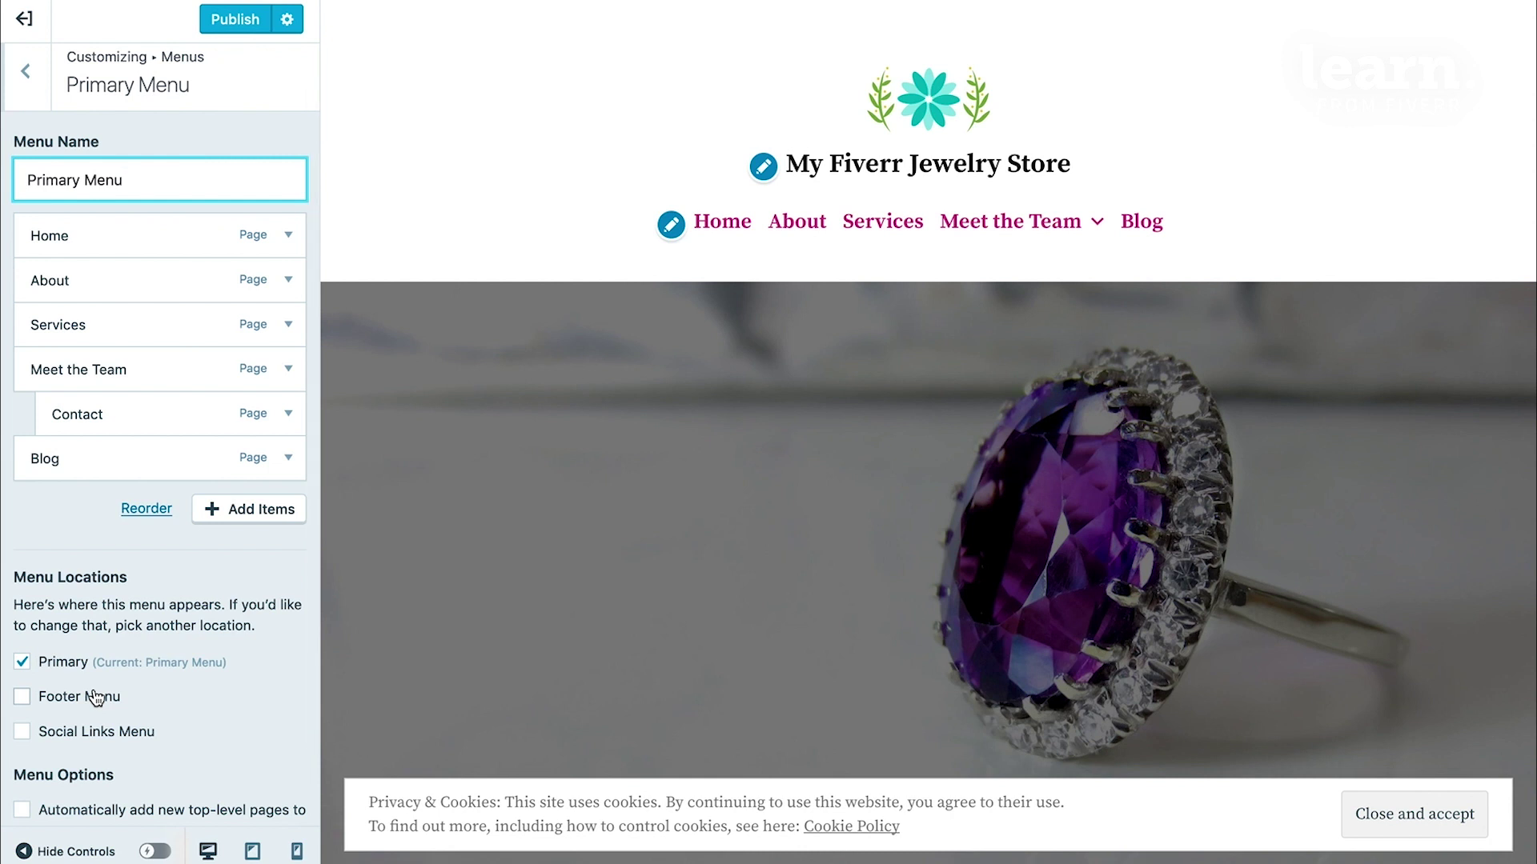
left_click(22, 664)
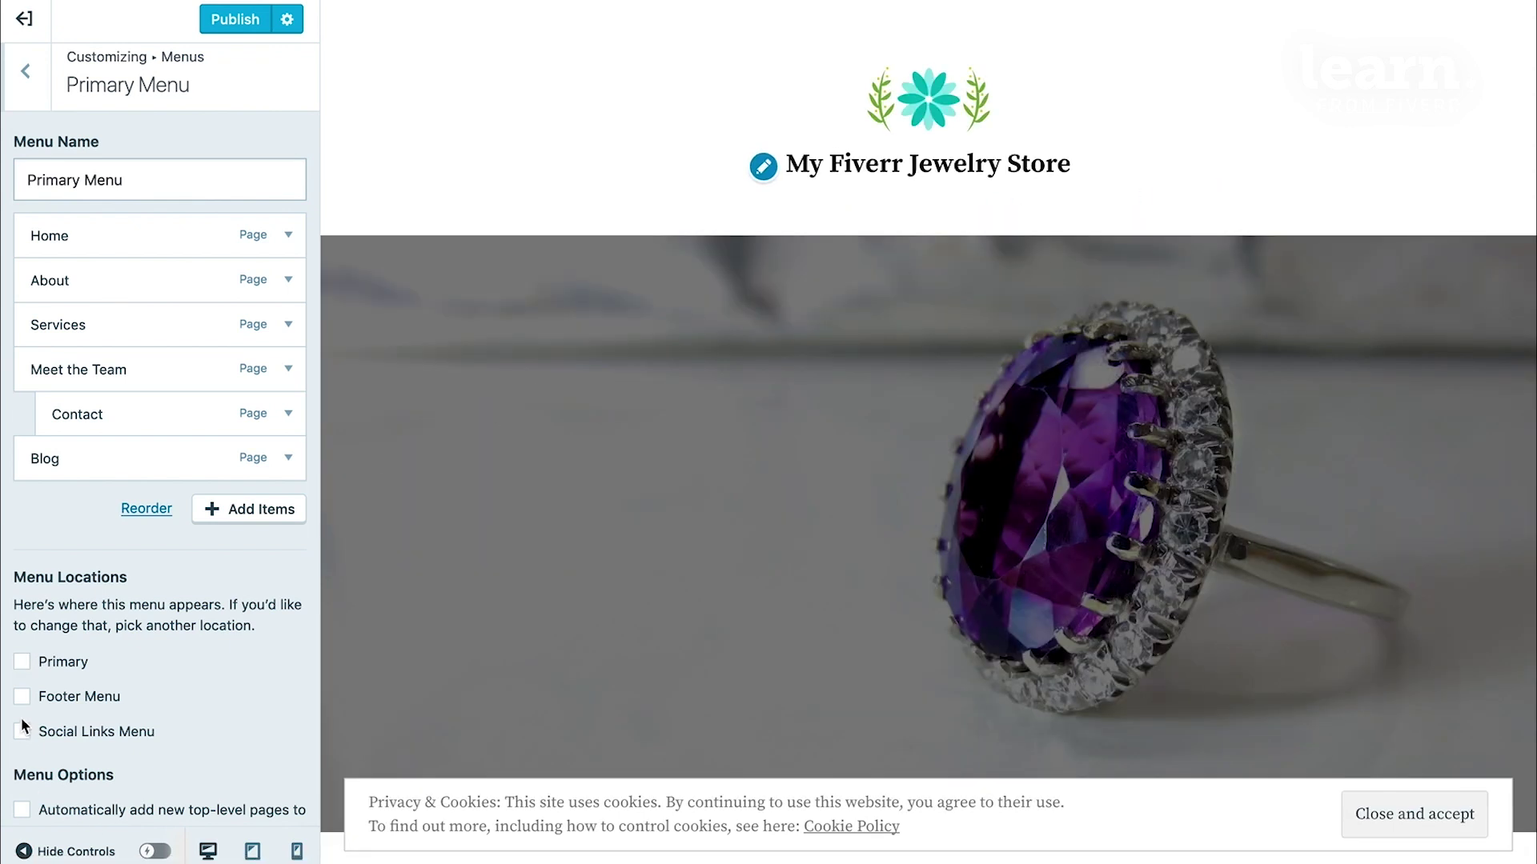
left_click(21, 700)
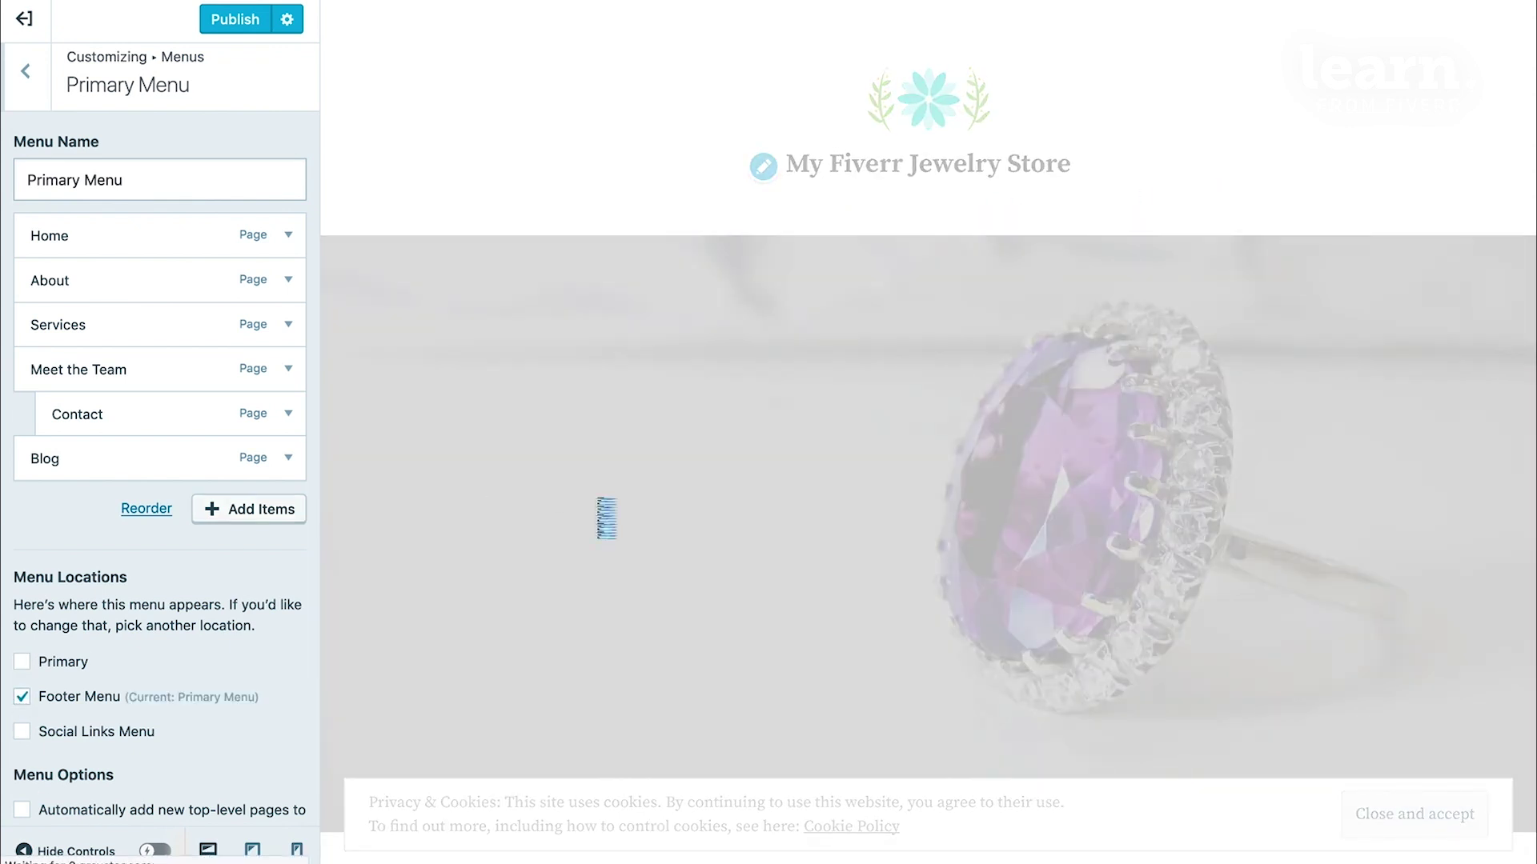
scroll(649, 683, "down", 15)
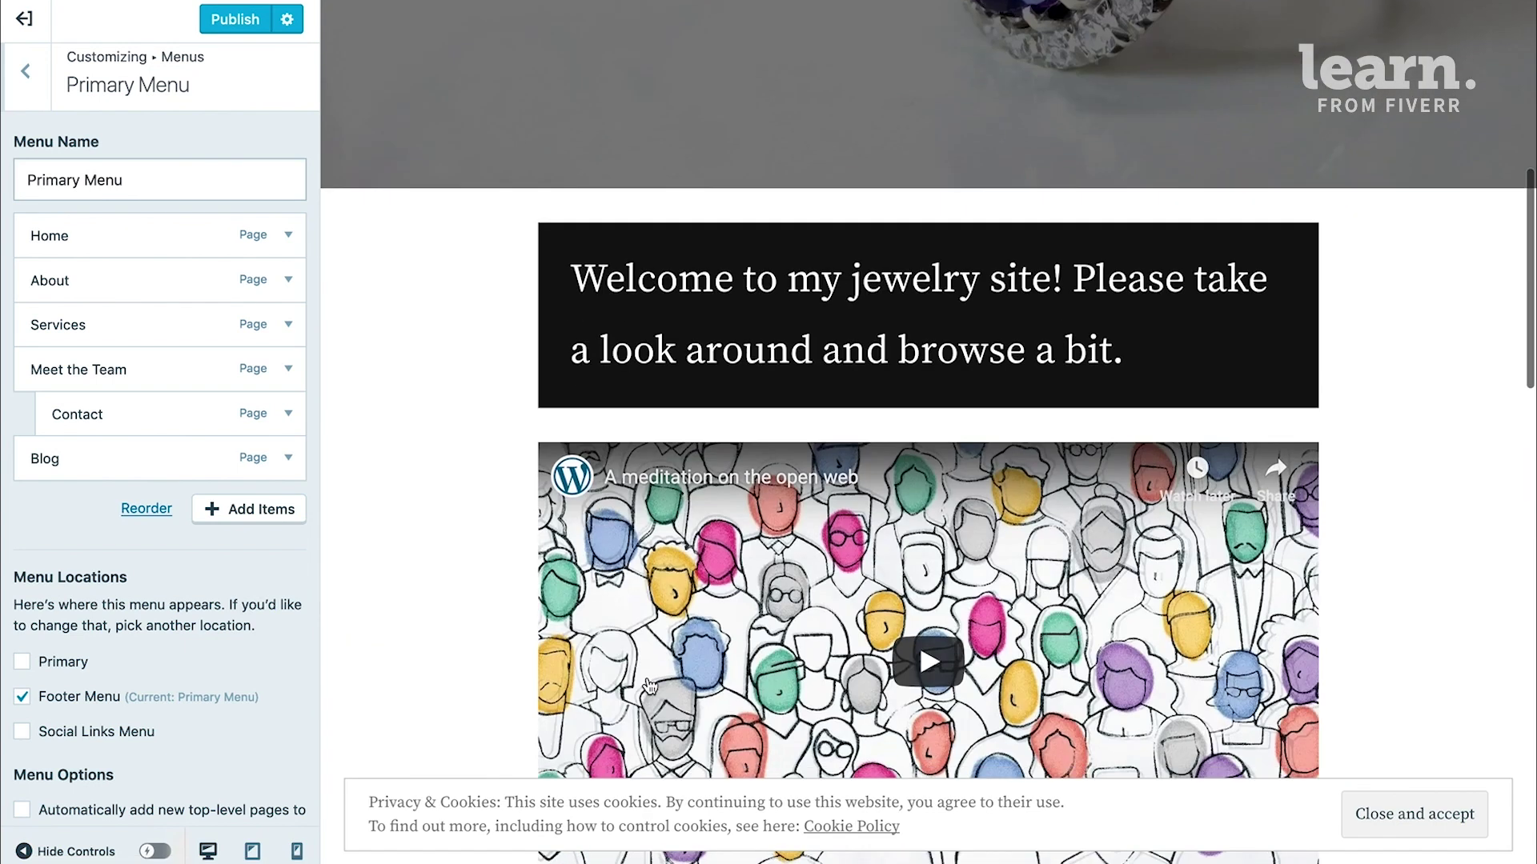
scroll(649, 683, "down", 12)
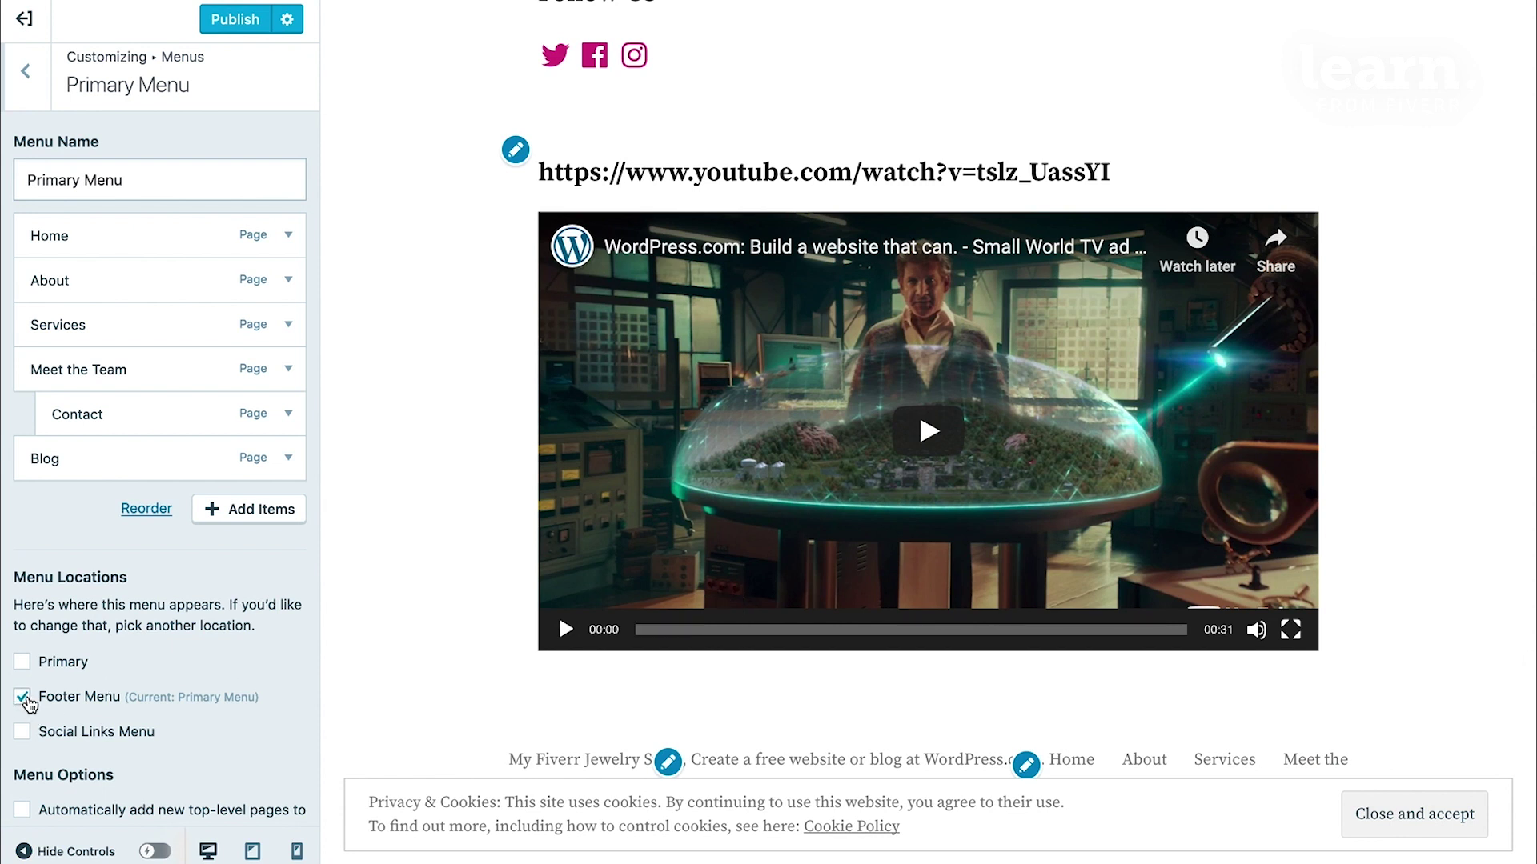
left_click(28, 694)
left_click(22, 662)
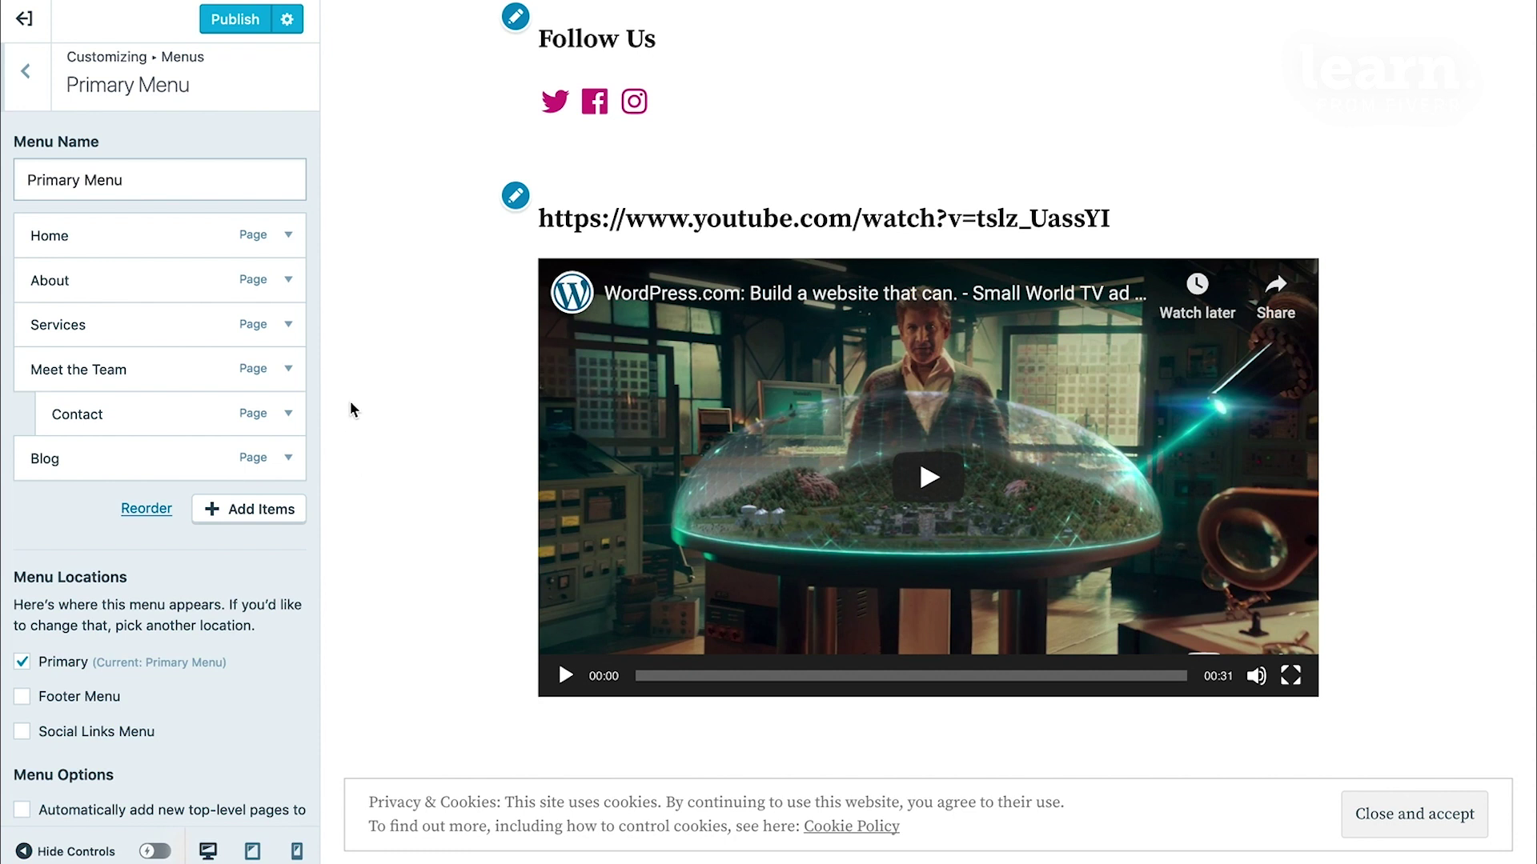
scroll(446, 342, "up", 15)
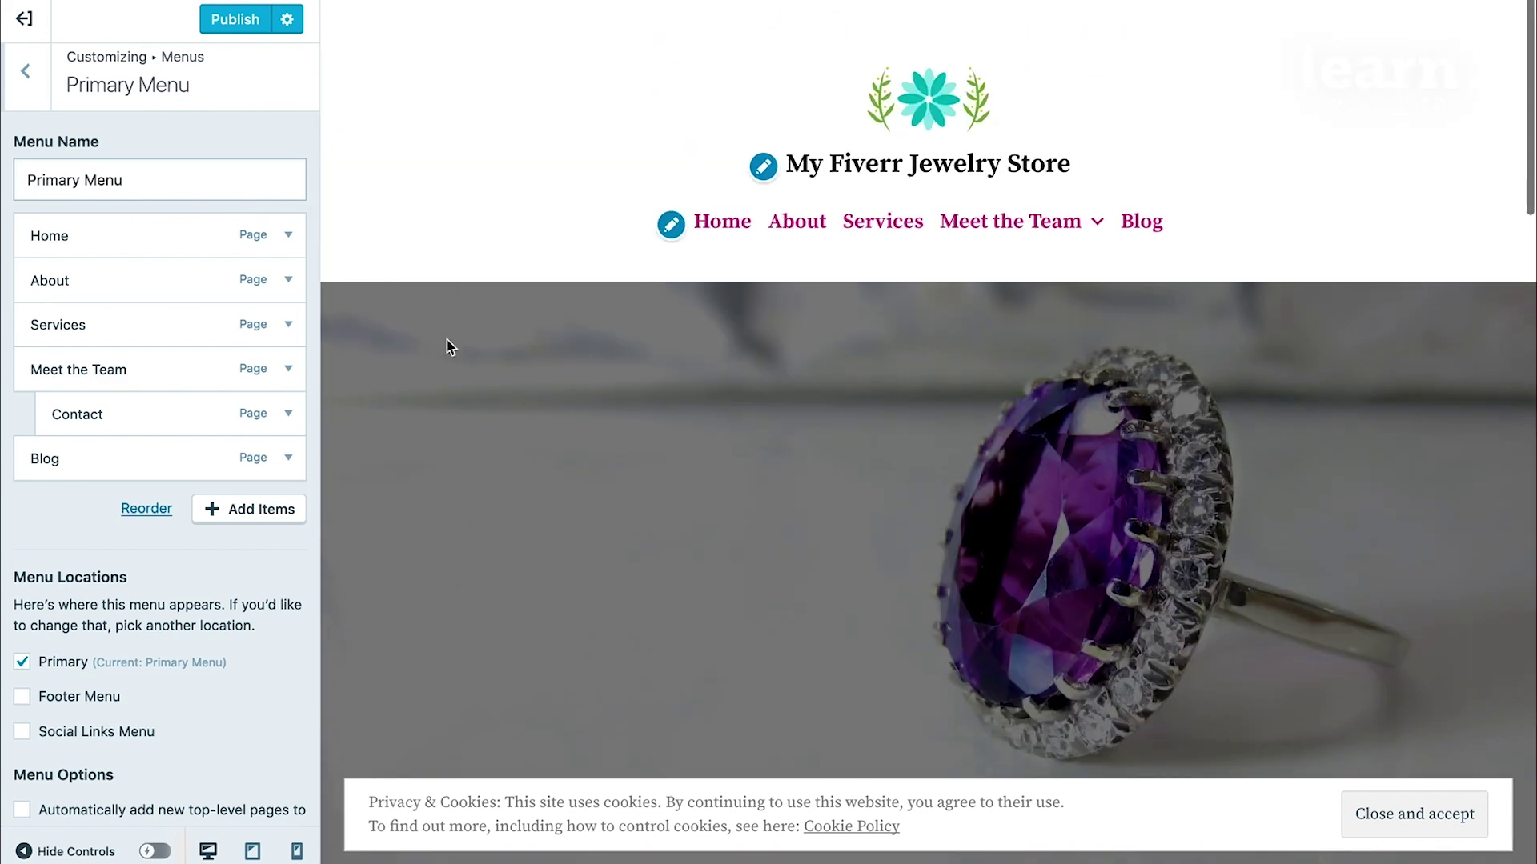
Add the Contact Us page from the Pages list to the Primary Menu
left_click(255, 513)
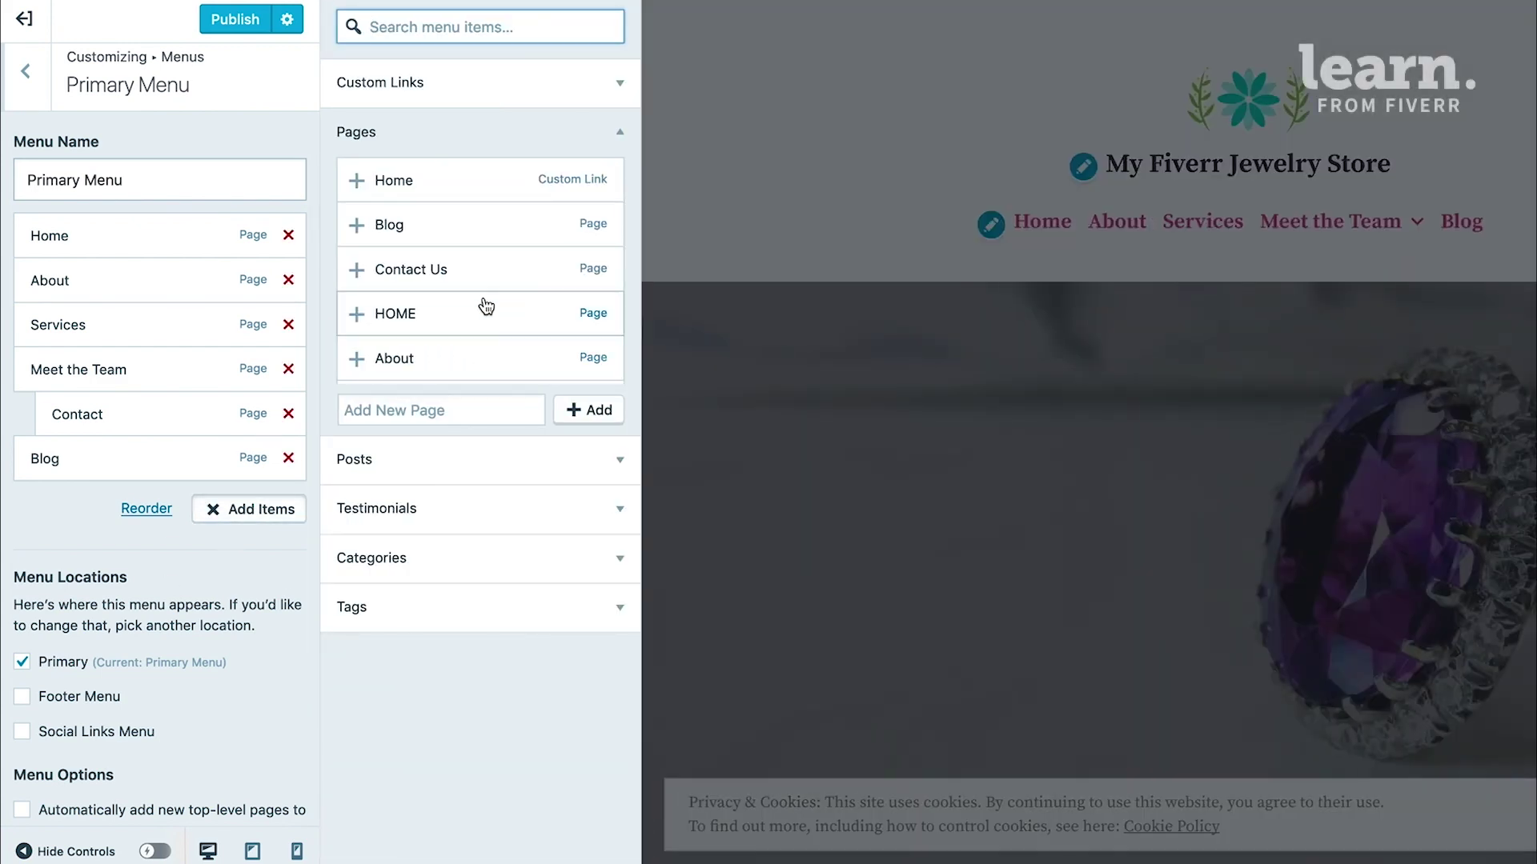
scroll(484, 302, "down", 2)
scroll(484, 301, "down", 3)
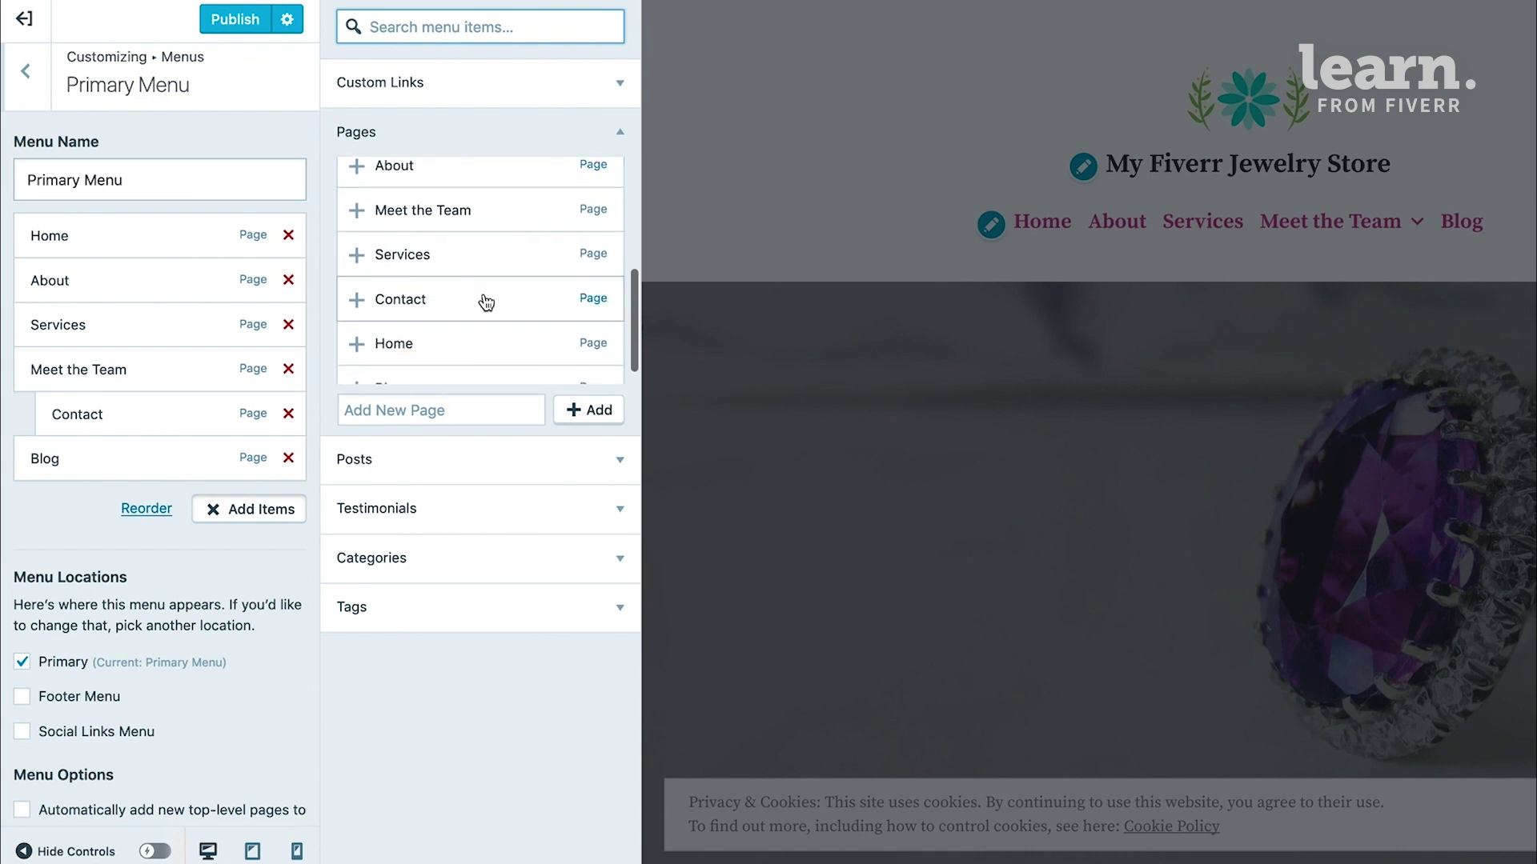
scroll(480, 234, "up", 5)
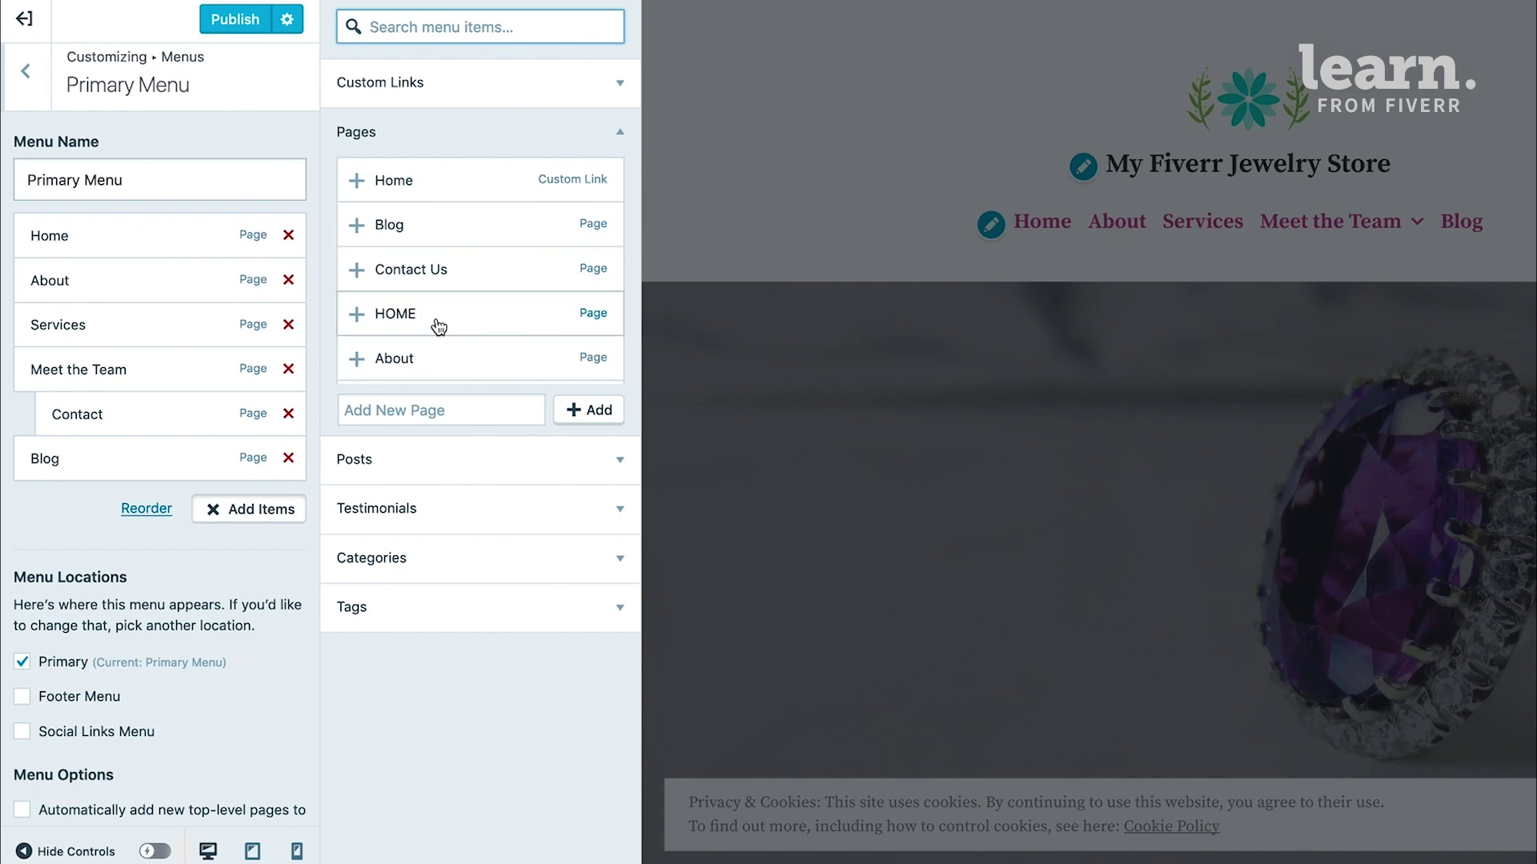
scroll(448, 336, "down", 1)
scroll(449, 336, "down", 1)
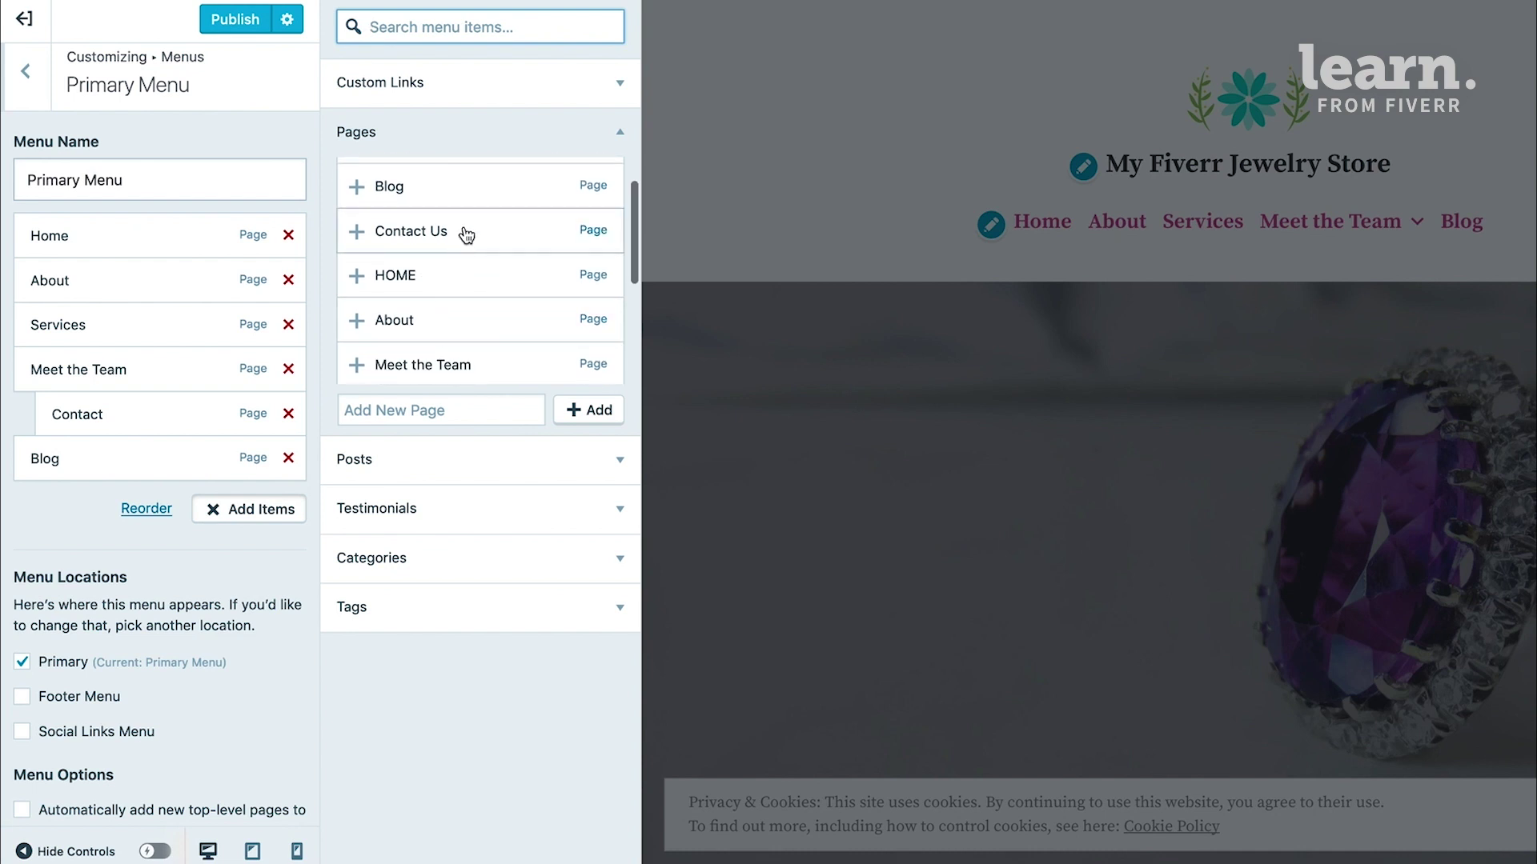
left_click(392, 232)
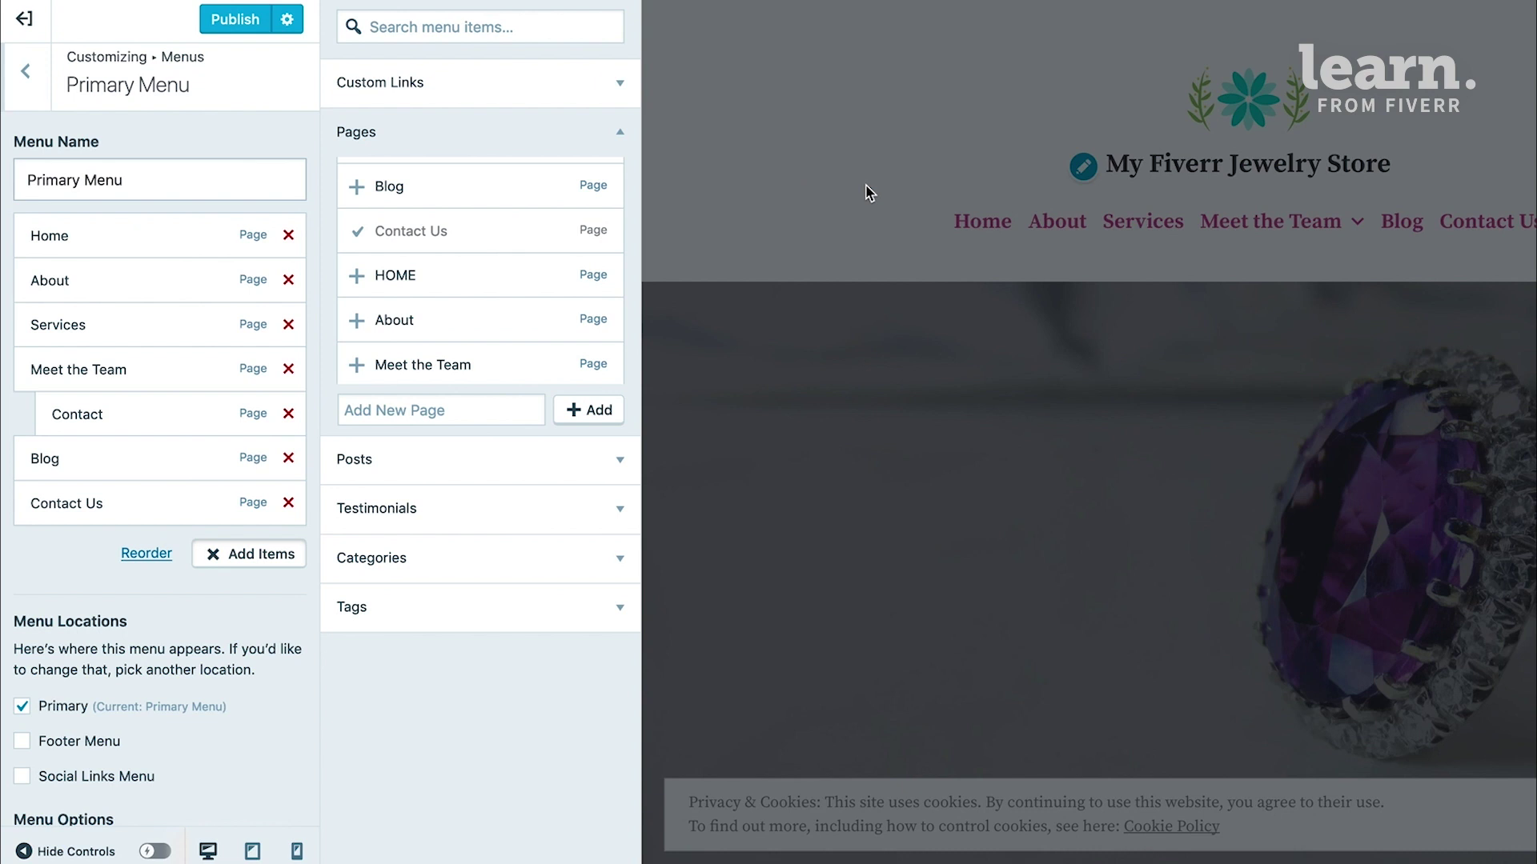
left_click(978, 178)
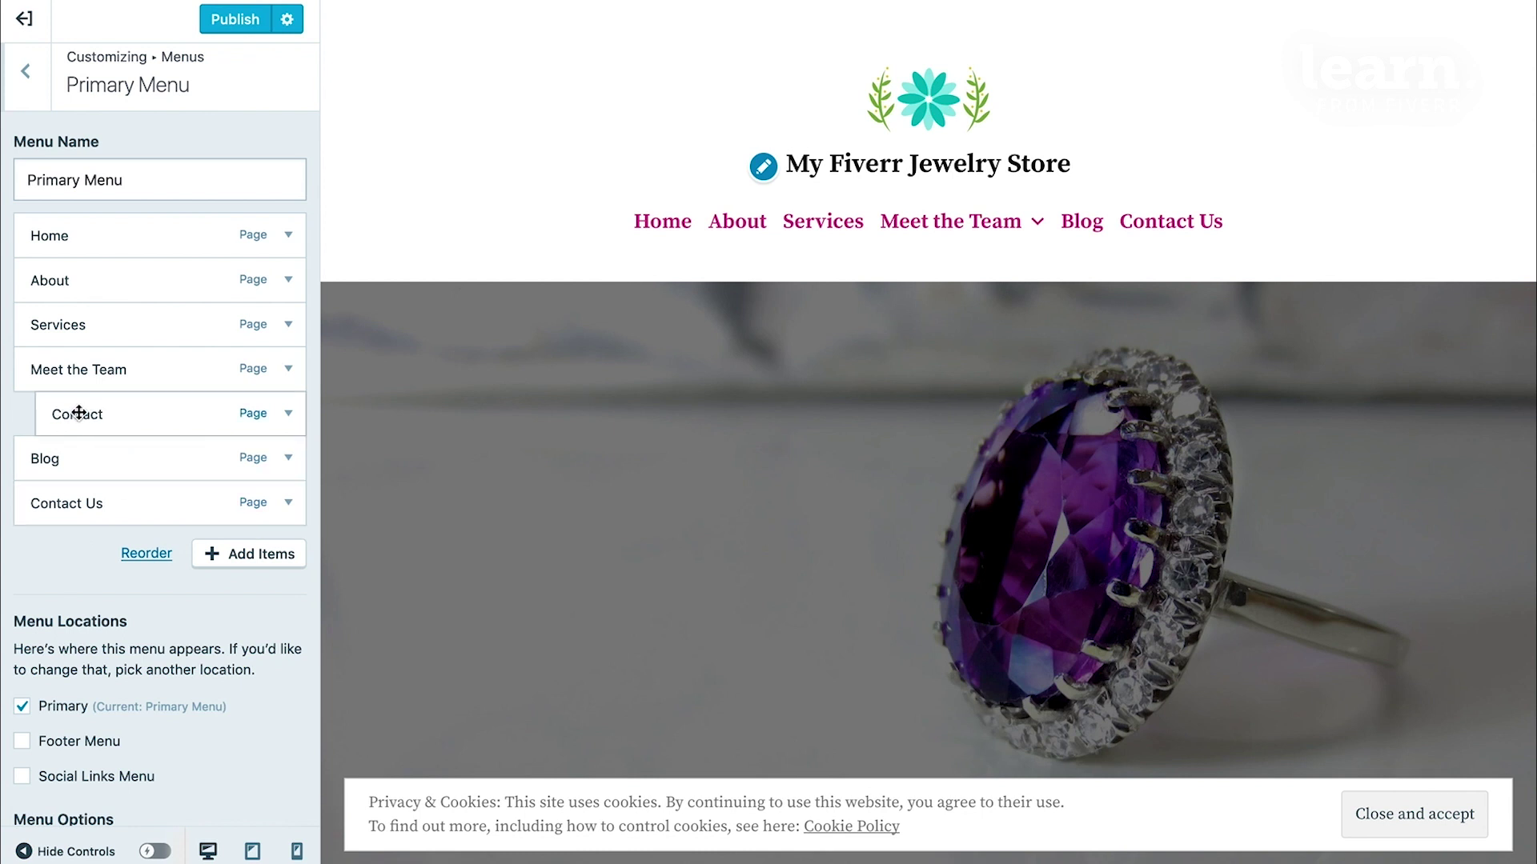
Expand the Contact item nested under Meet the Team and remove it
left_click(103, 414)
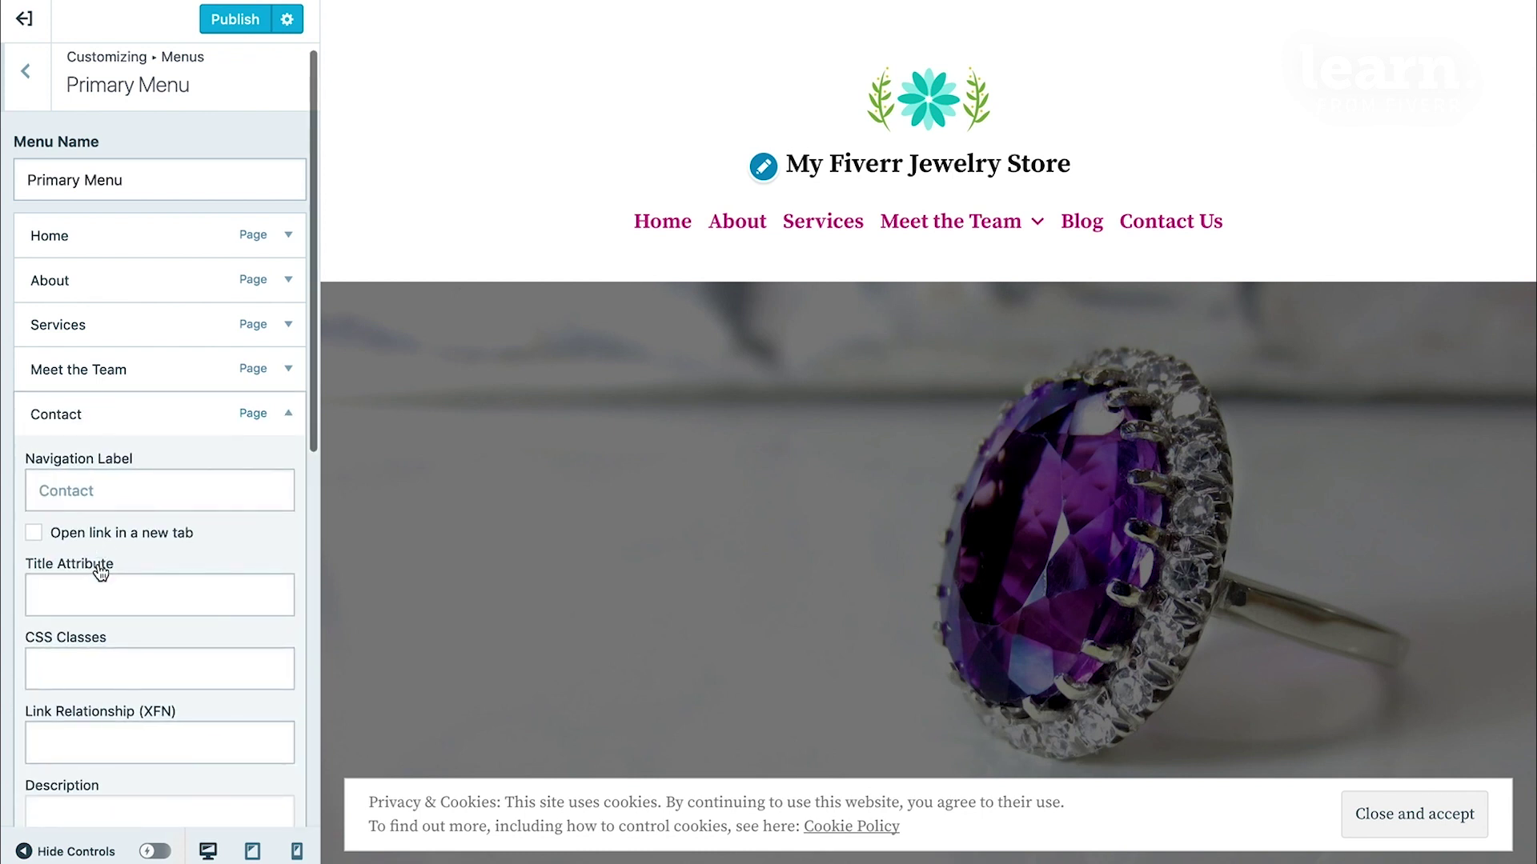
scroll(98, 564, "down", 2)
scroll(97, 565, "down", 2)
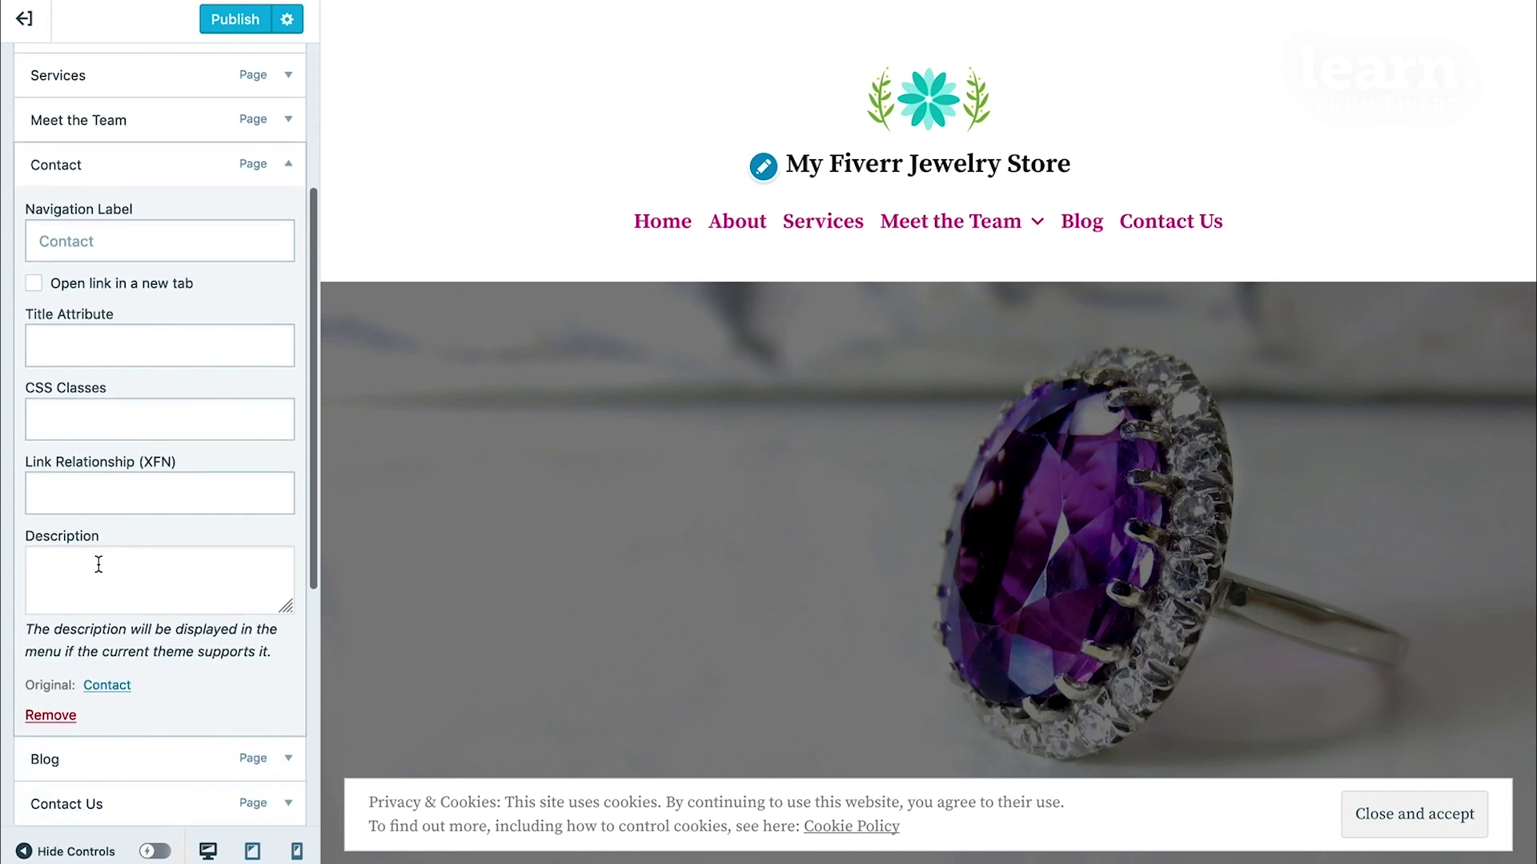
left_click(46, 718)
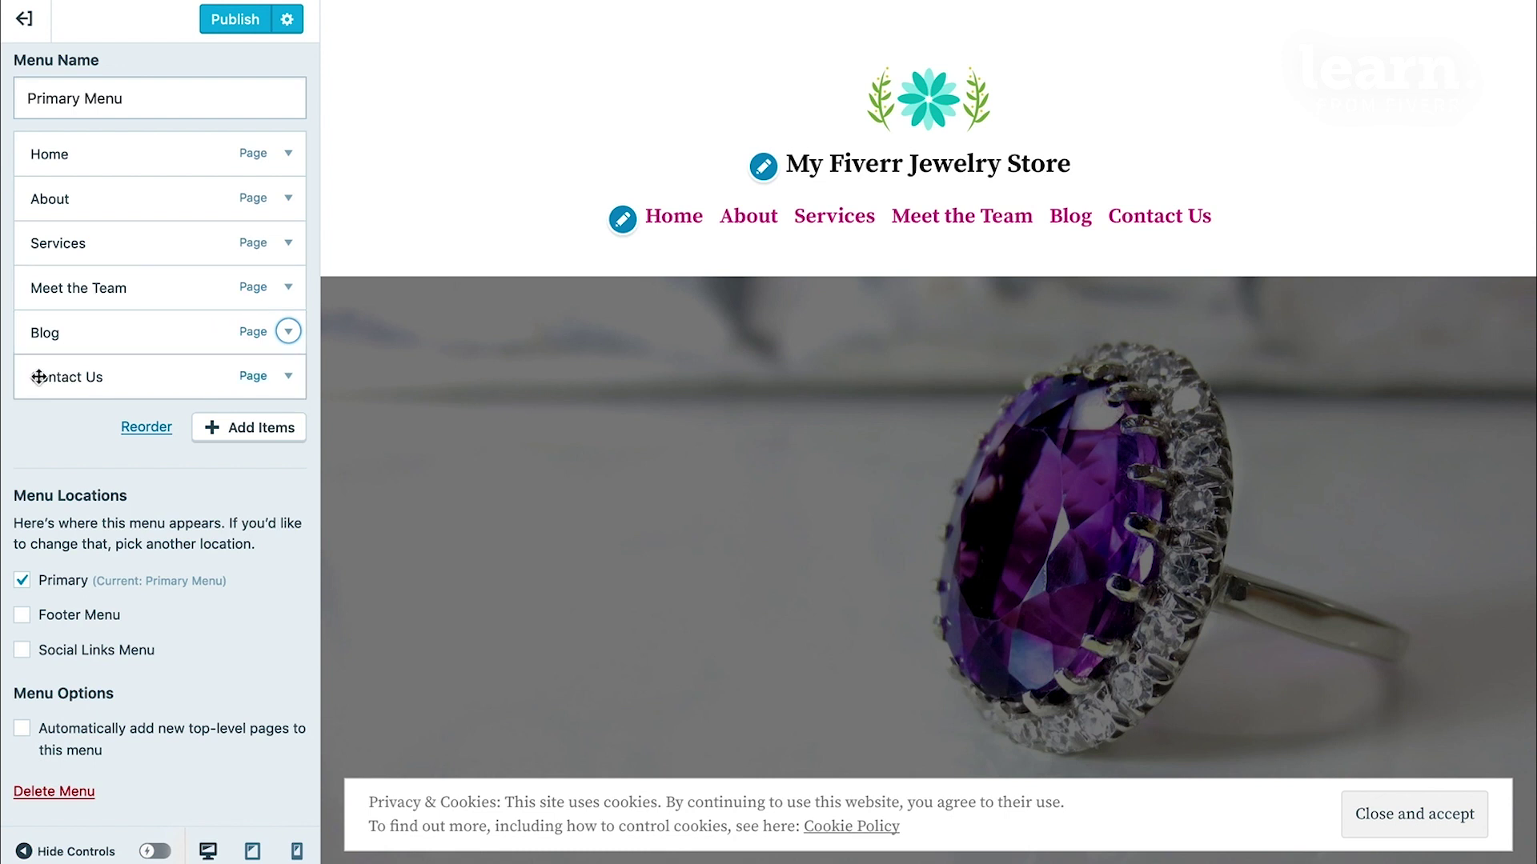
left_click_drag(38, 377, 60, 261)
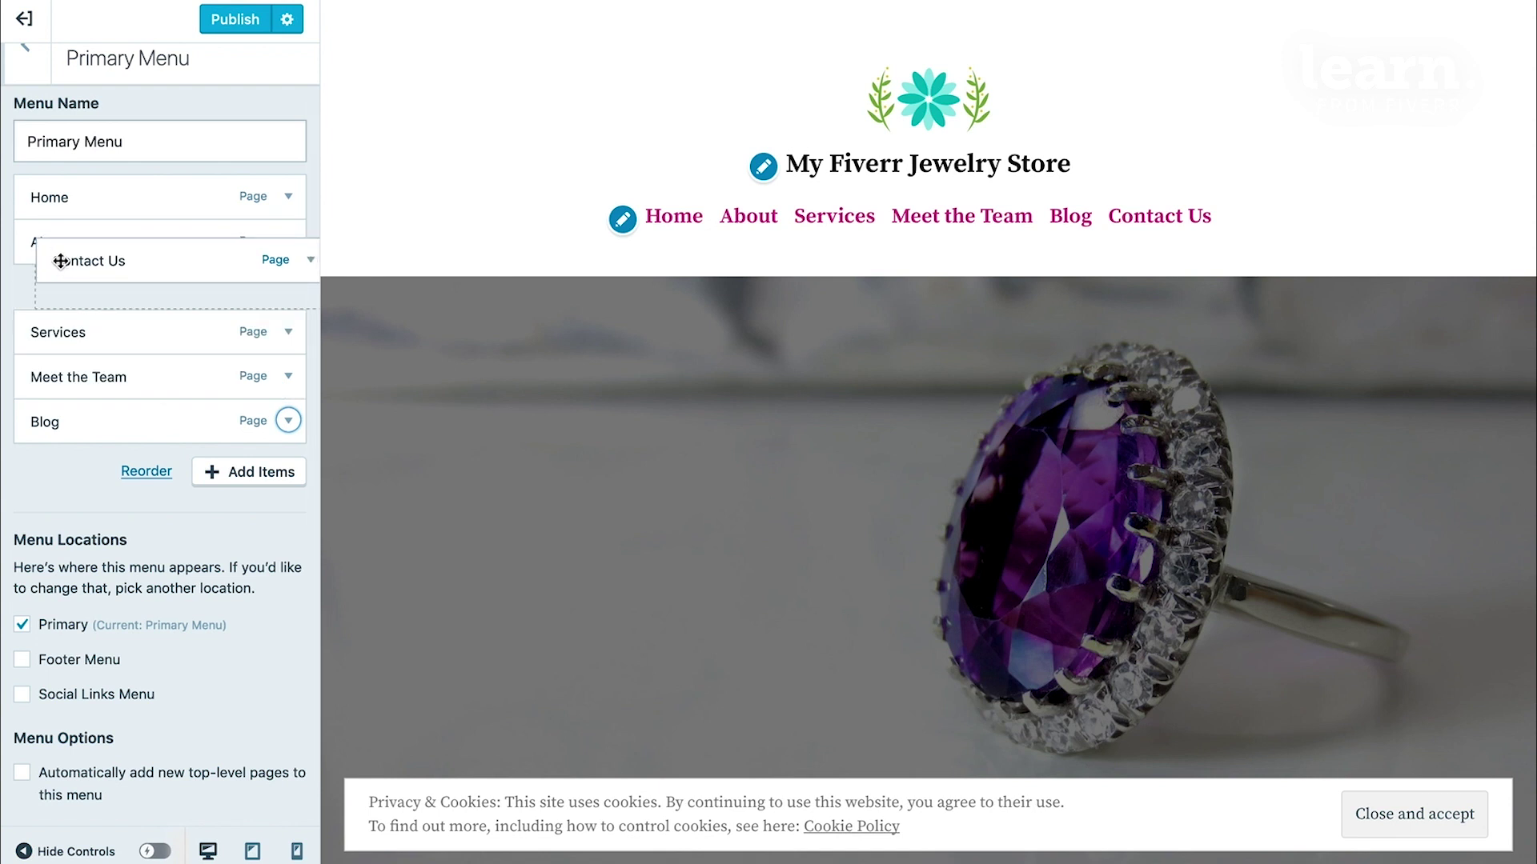
left_click_drag(61, 261, 61, 261)
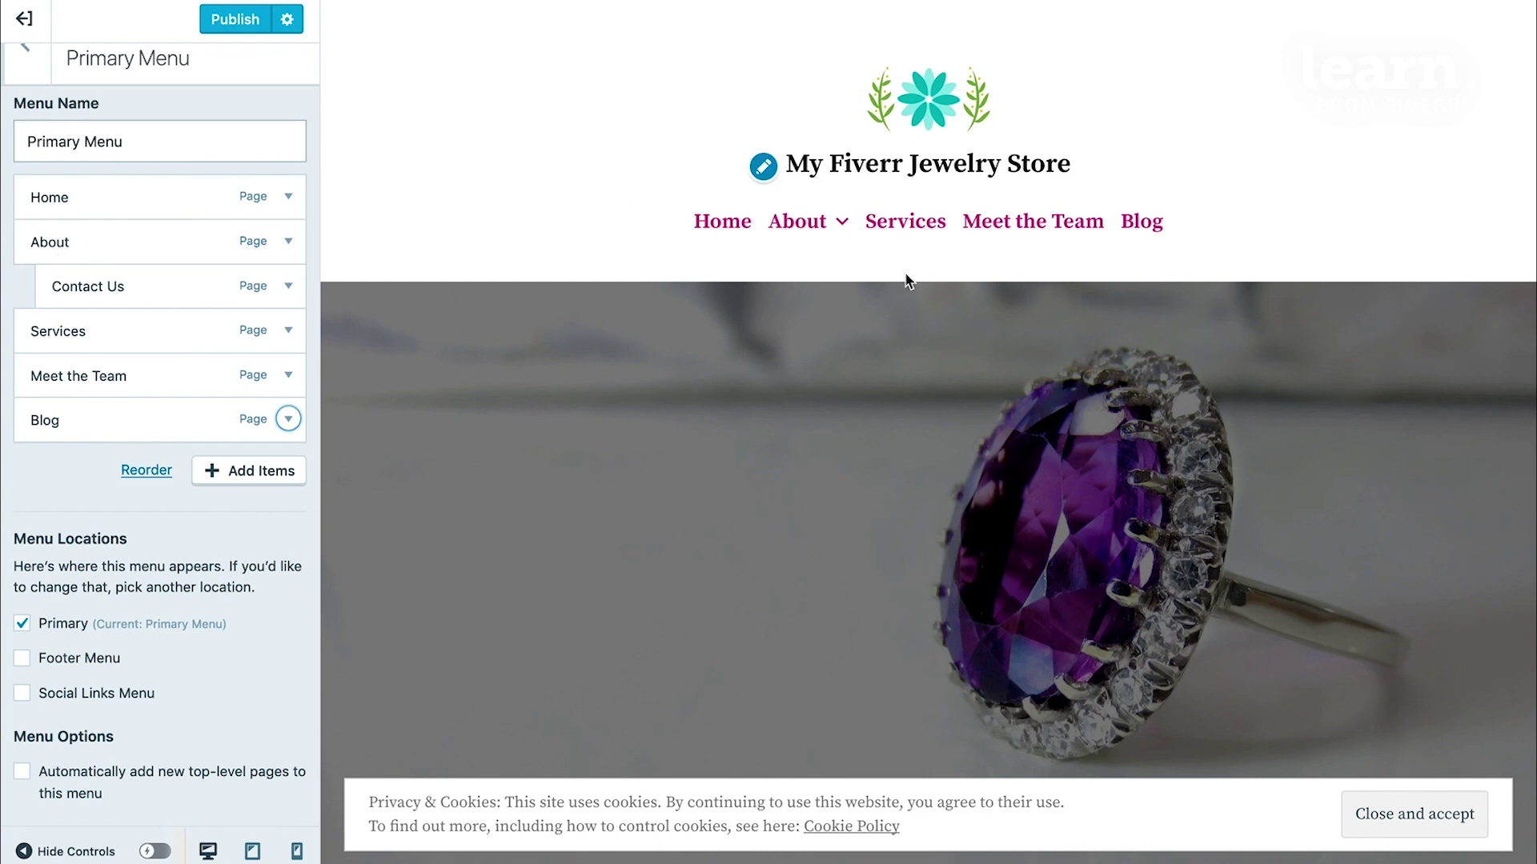
In reorder mode, un-indent Contact Us and move Services and Meet the Team above it
mouse_move(845, 226)
left_click(145, 472)
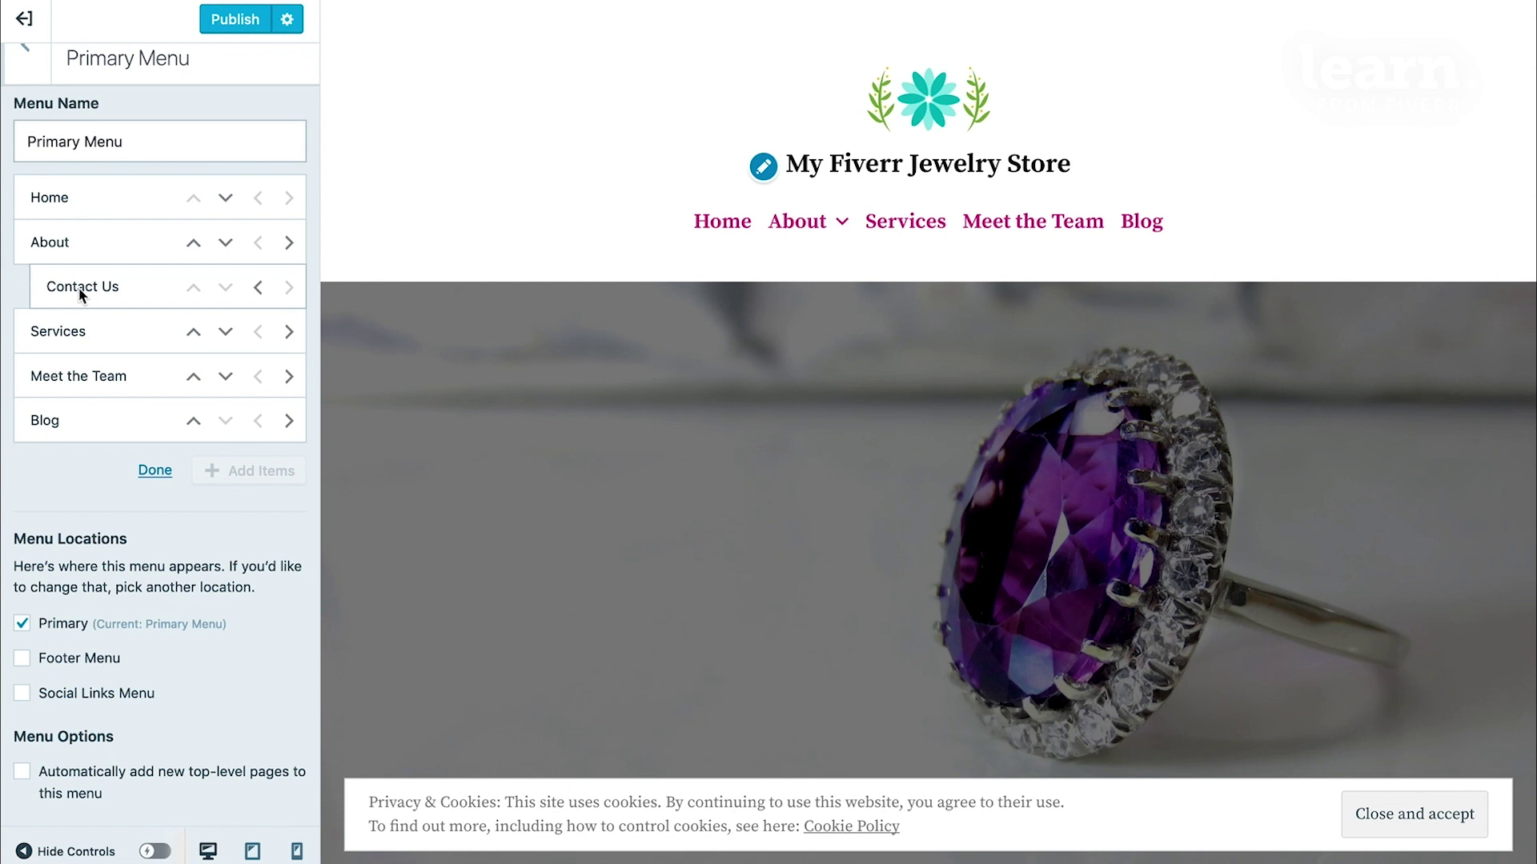
left_click(259, 289)
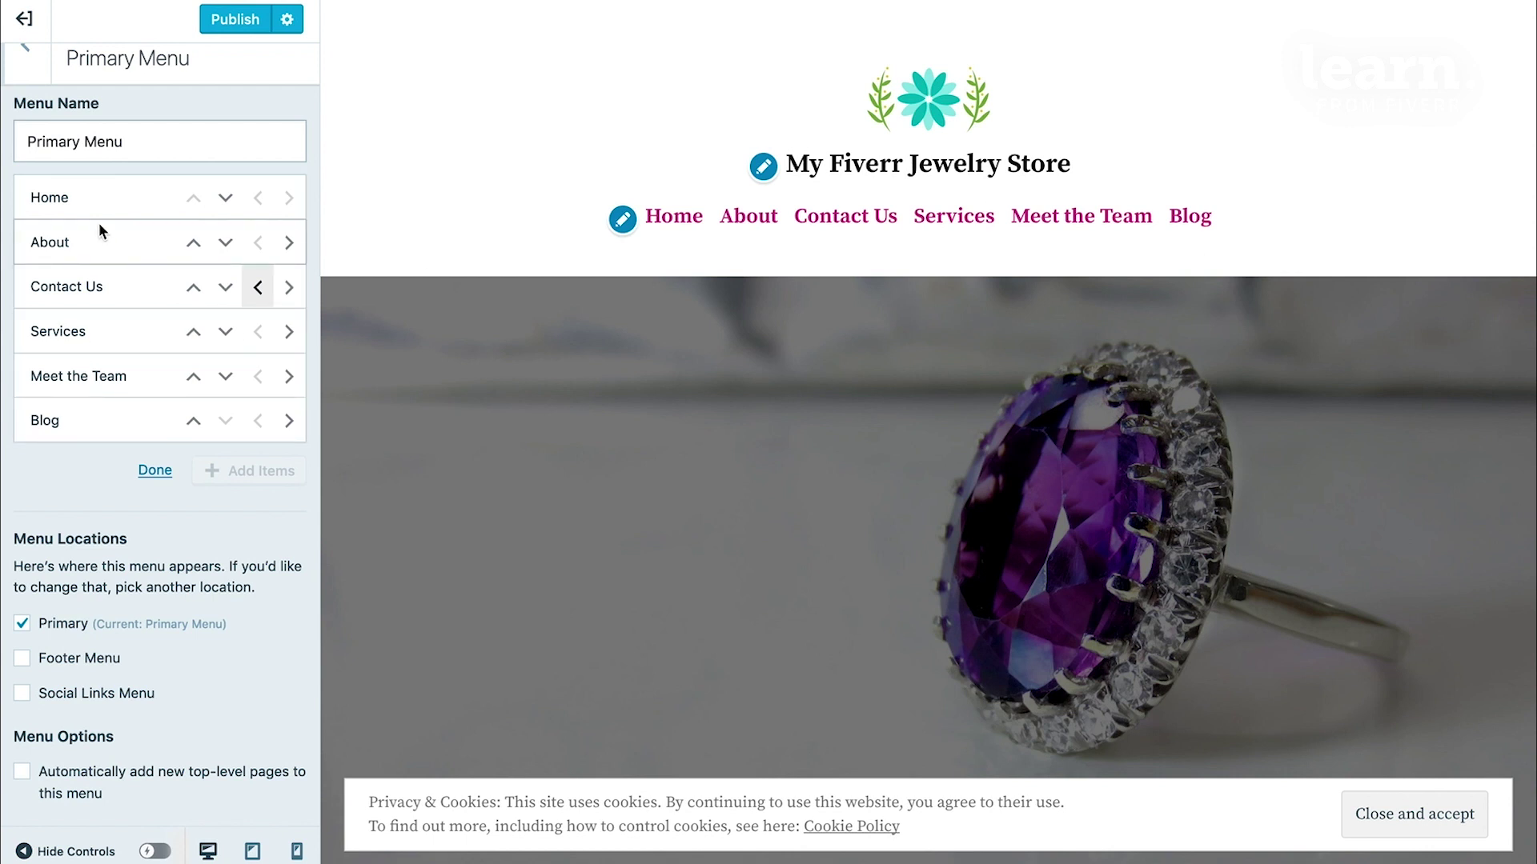
left_click(193, 334)
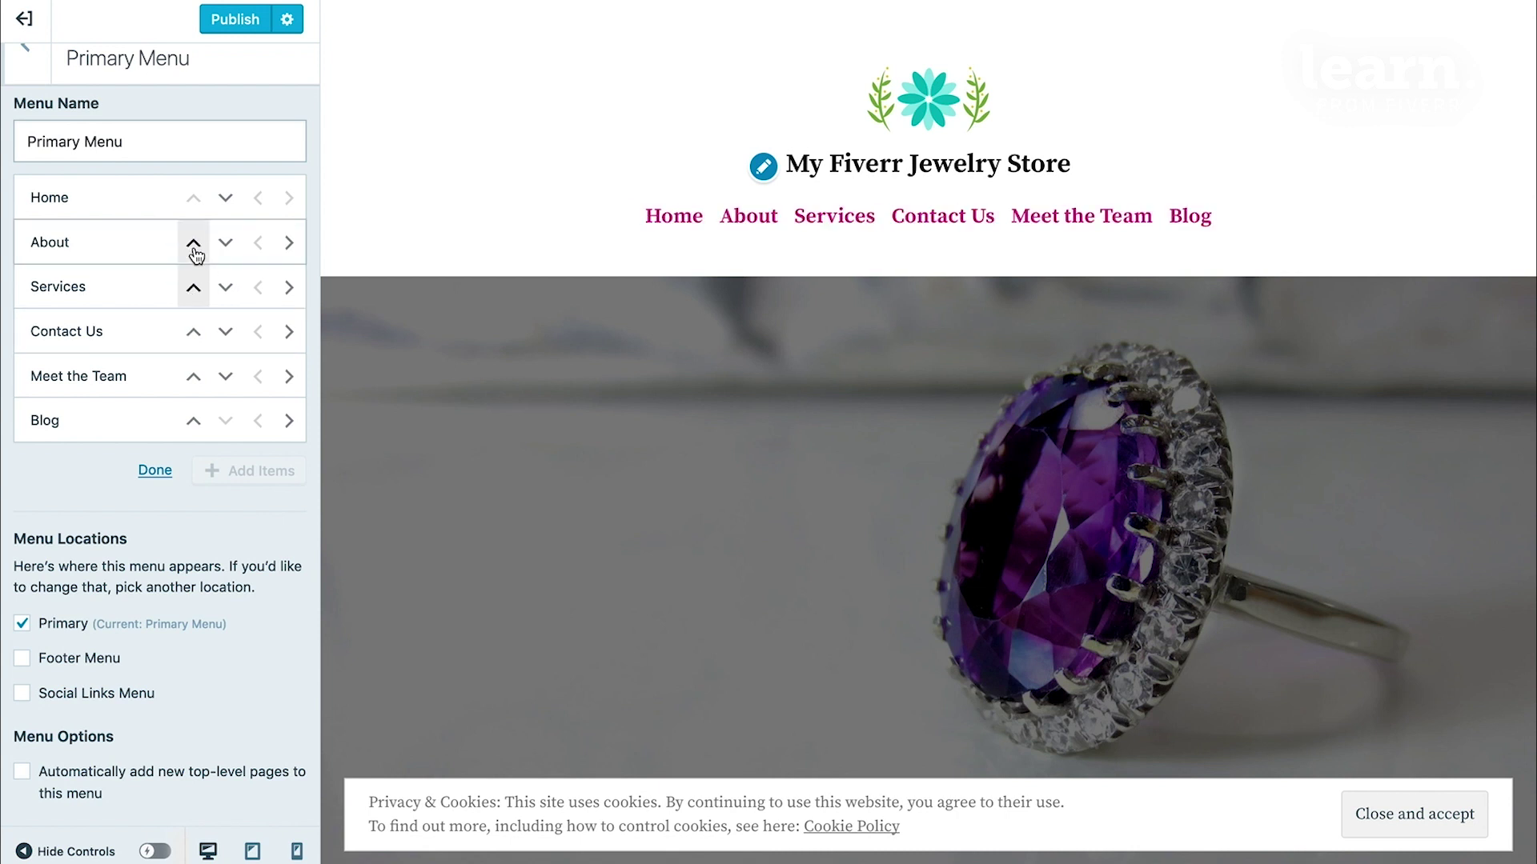
left_click(193, 378)
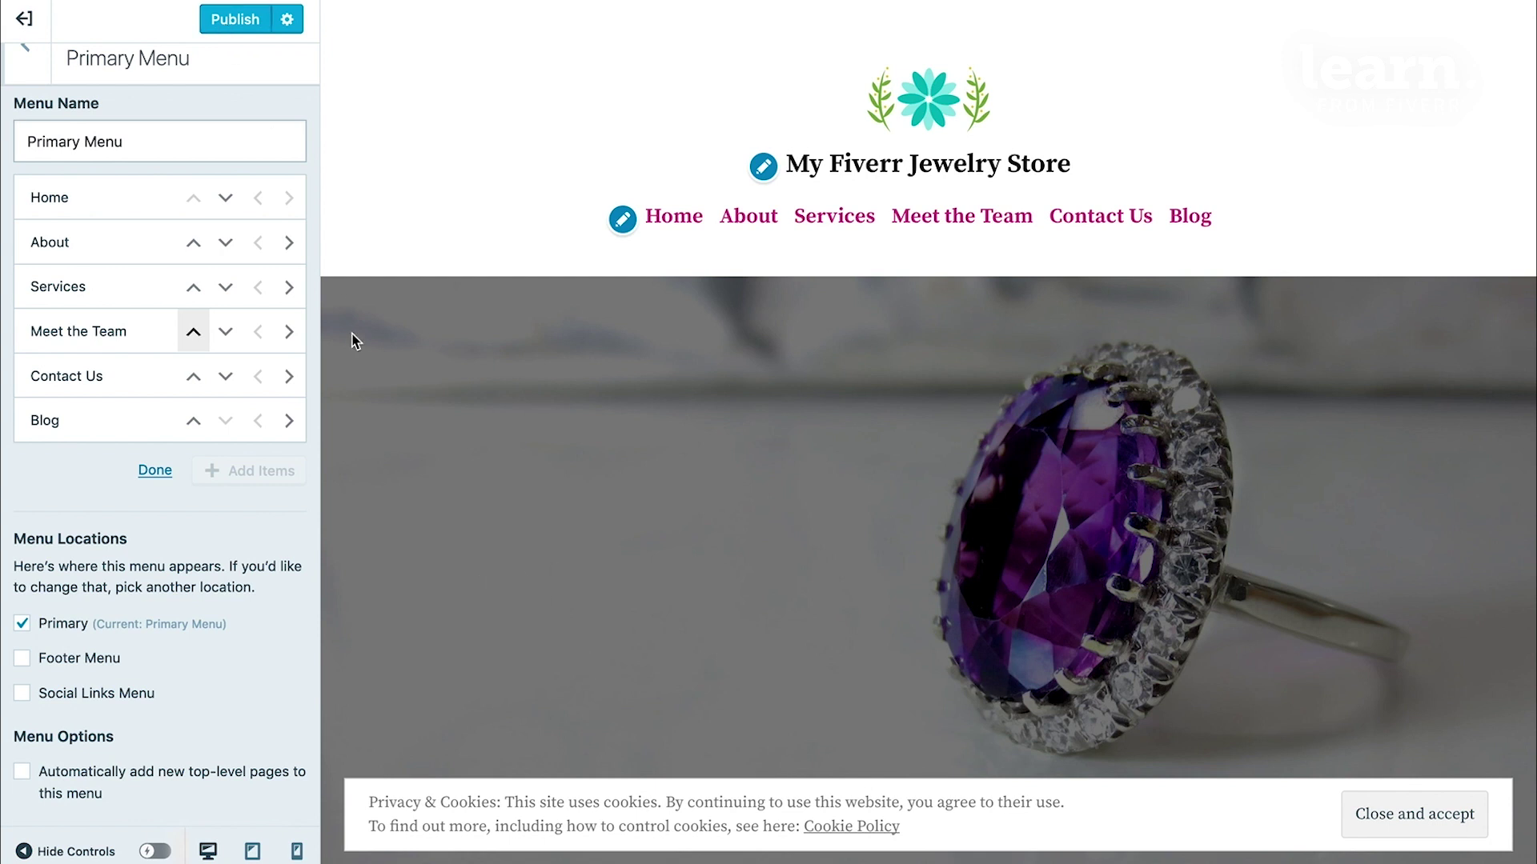
Publish the Home, About, Services, Meet the Team, Contact Us, Blog menu order and exit reorder mode
left_click(236, 22)
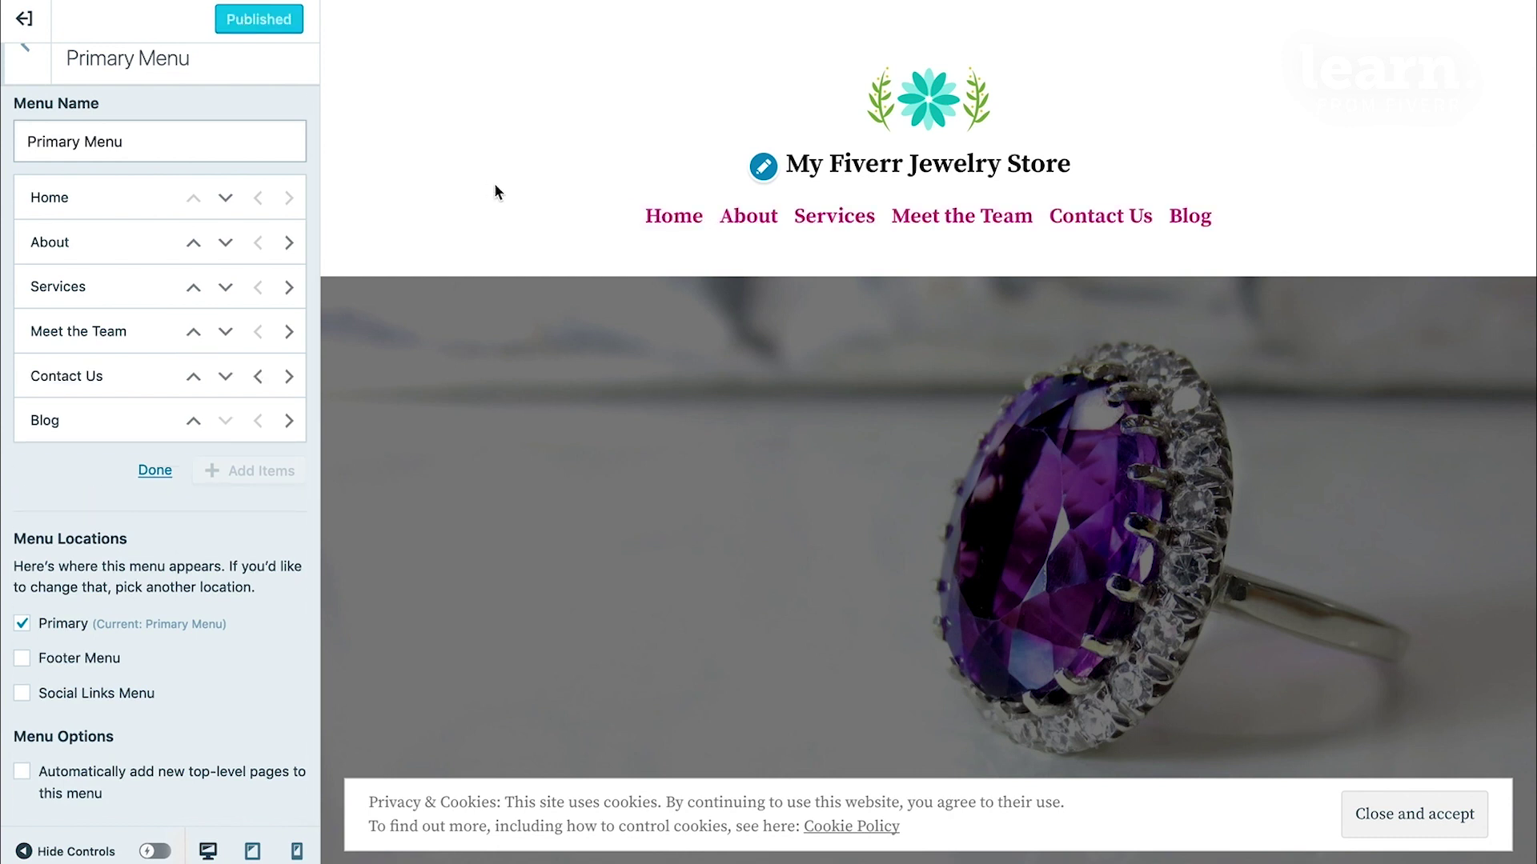
scroll(854, 679, "down", 5)
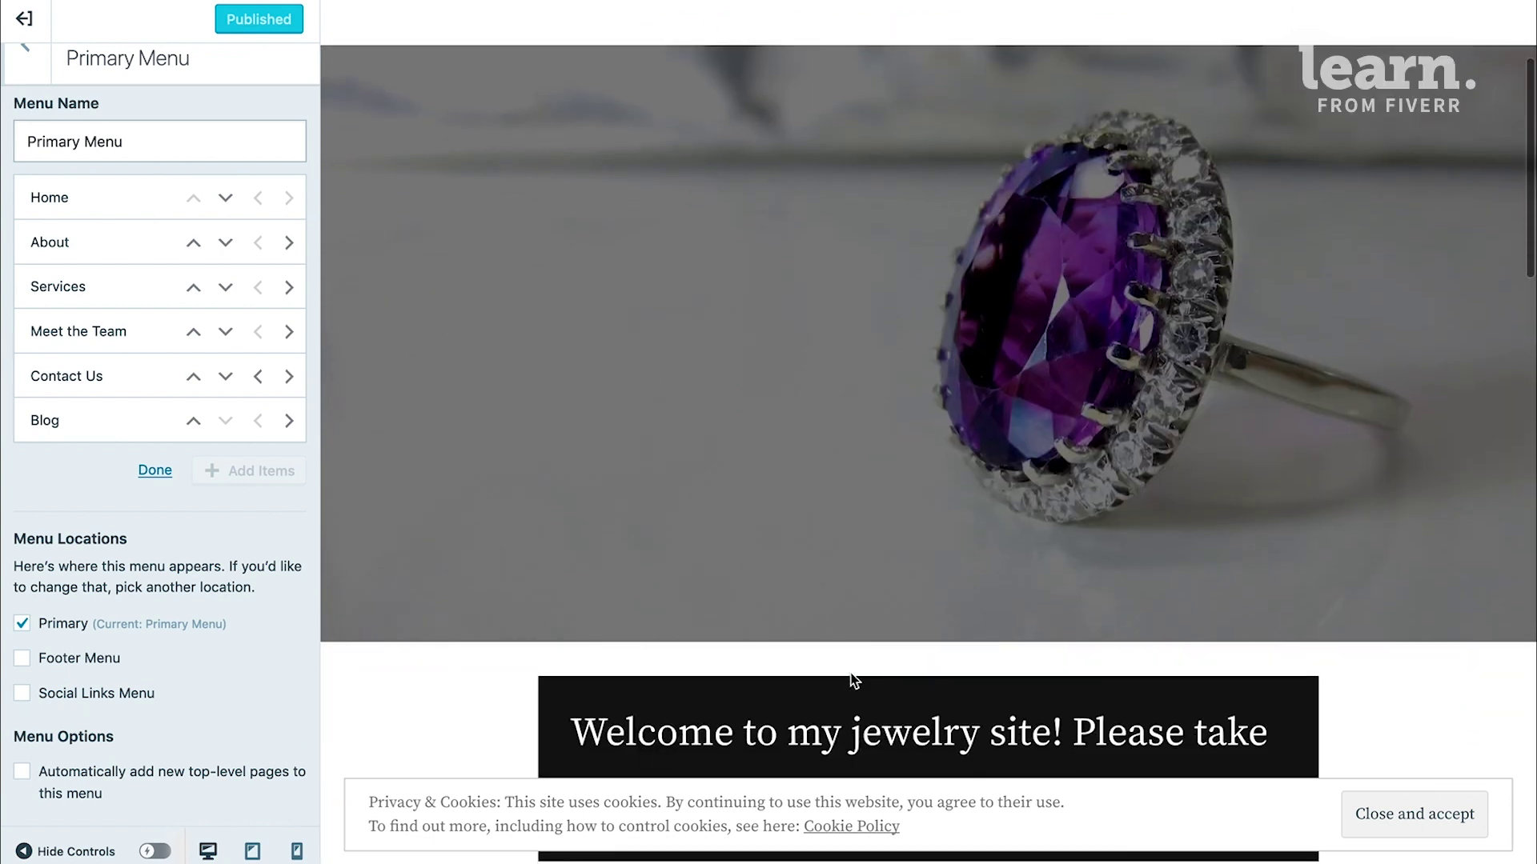
scroll(854, 679, "up", 3)
scroll(854, 678, "up", 2)
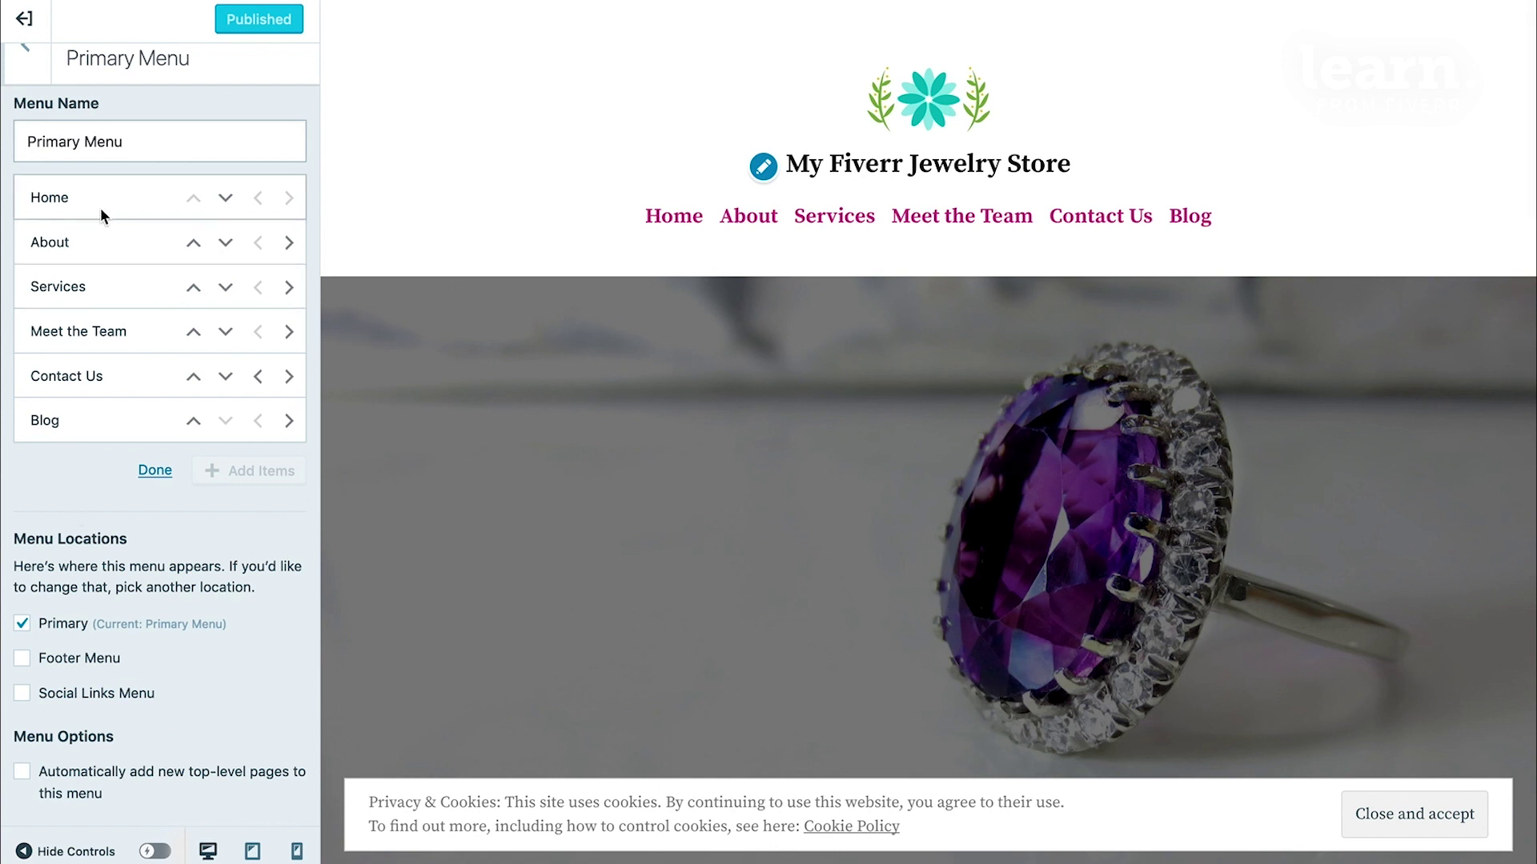
left_click(151, 471)
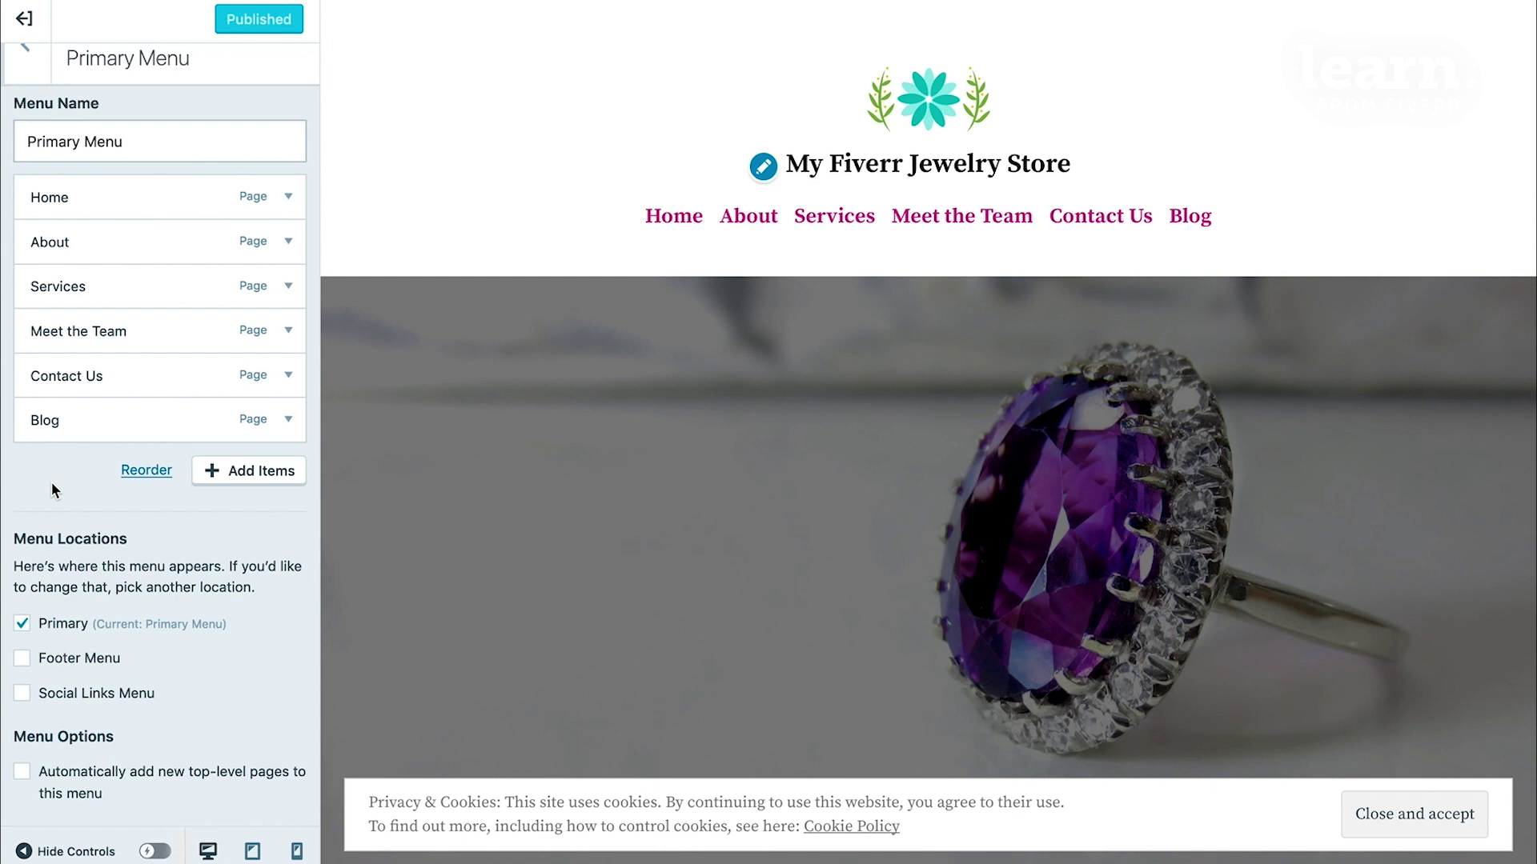
Create a new 'Wedding Rings' page and add it after Blog in the primary menu
left_click(258, 481)
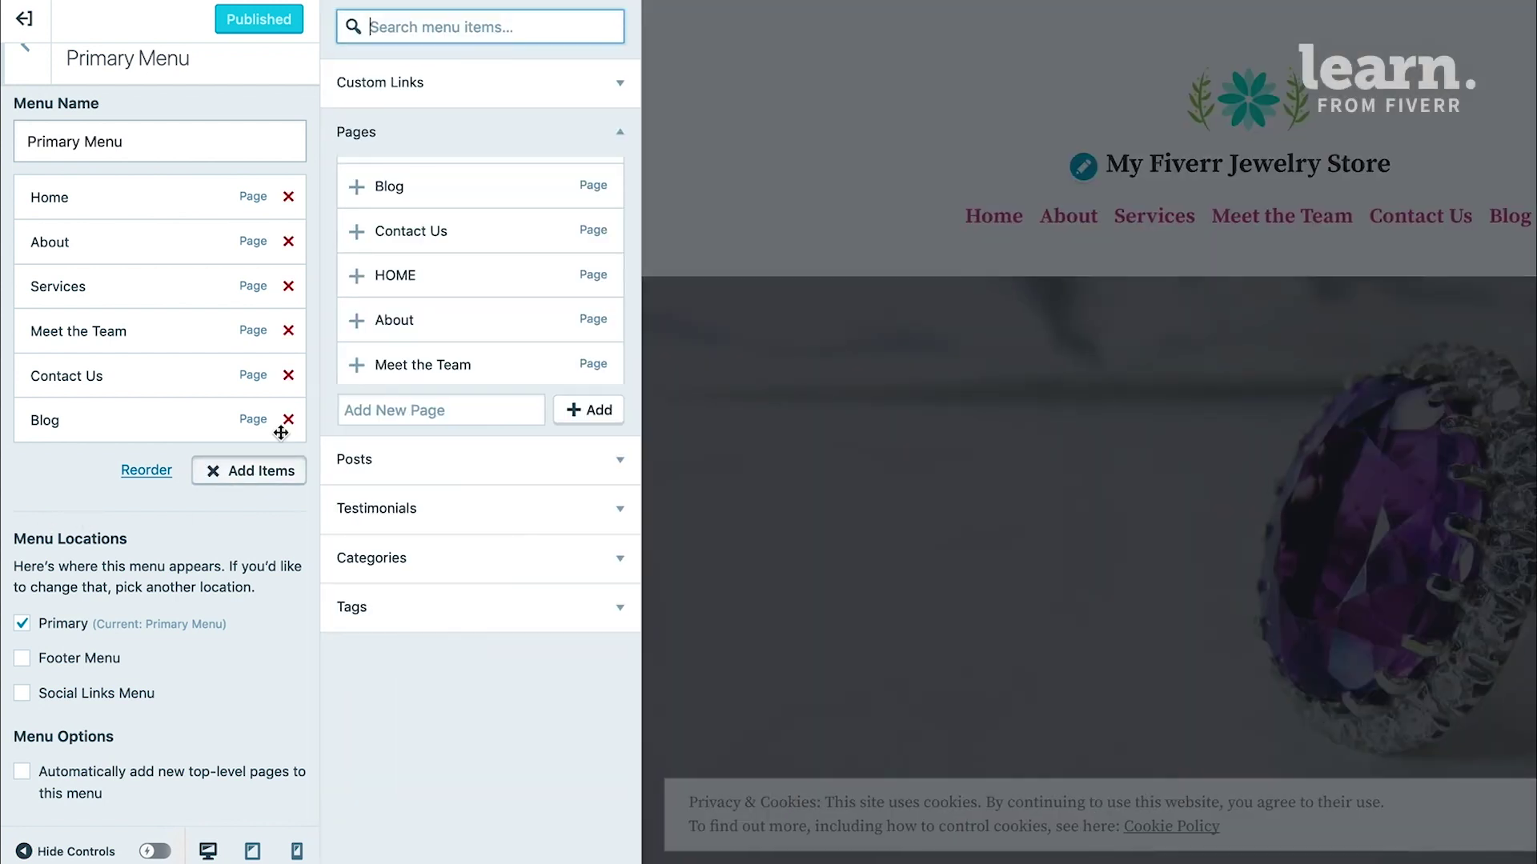
left_click(390, 413)
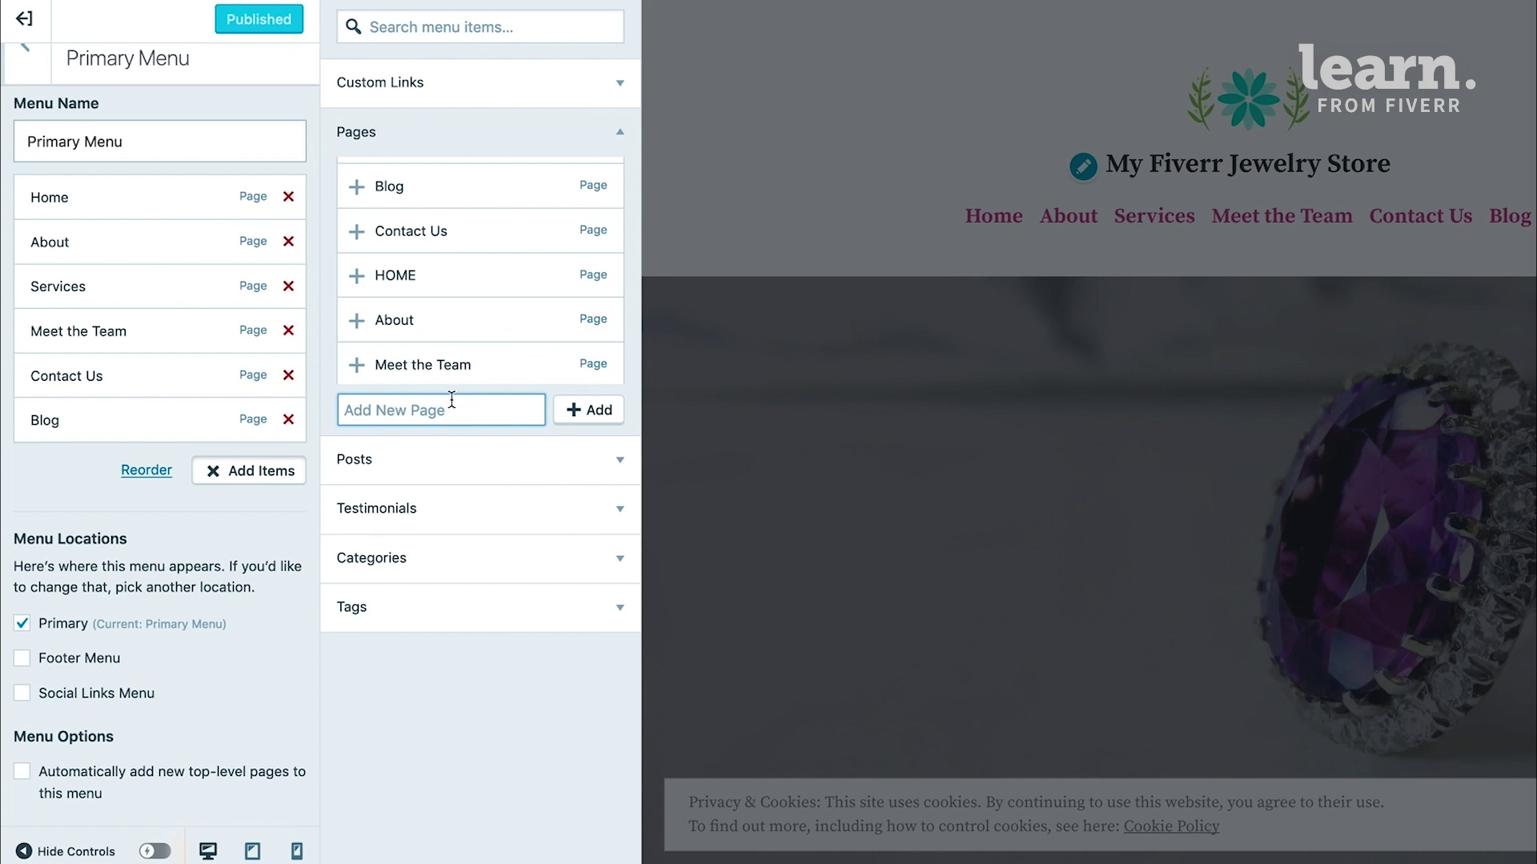
type("Wedding Rings")
left_click(590, 409)
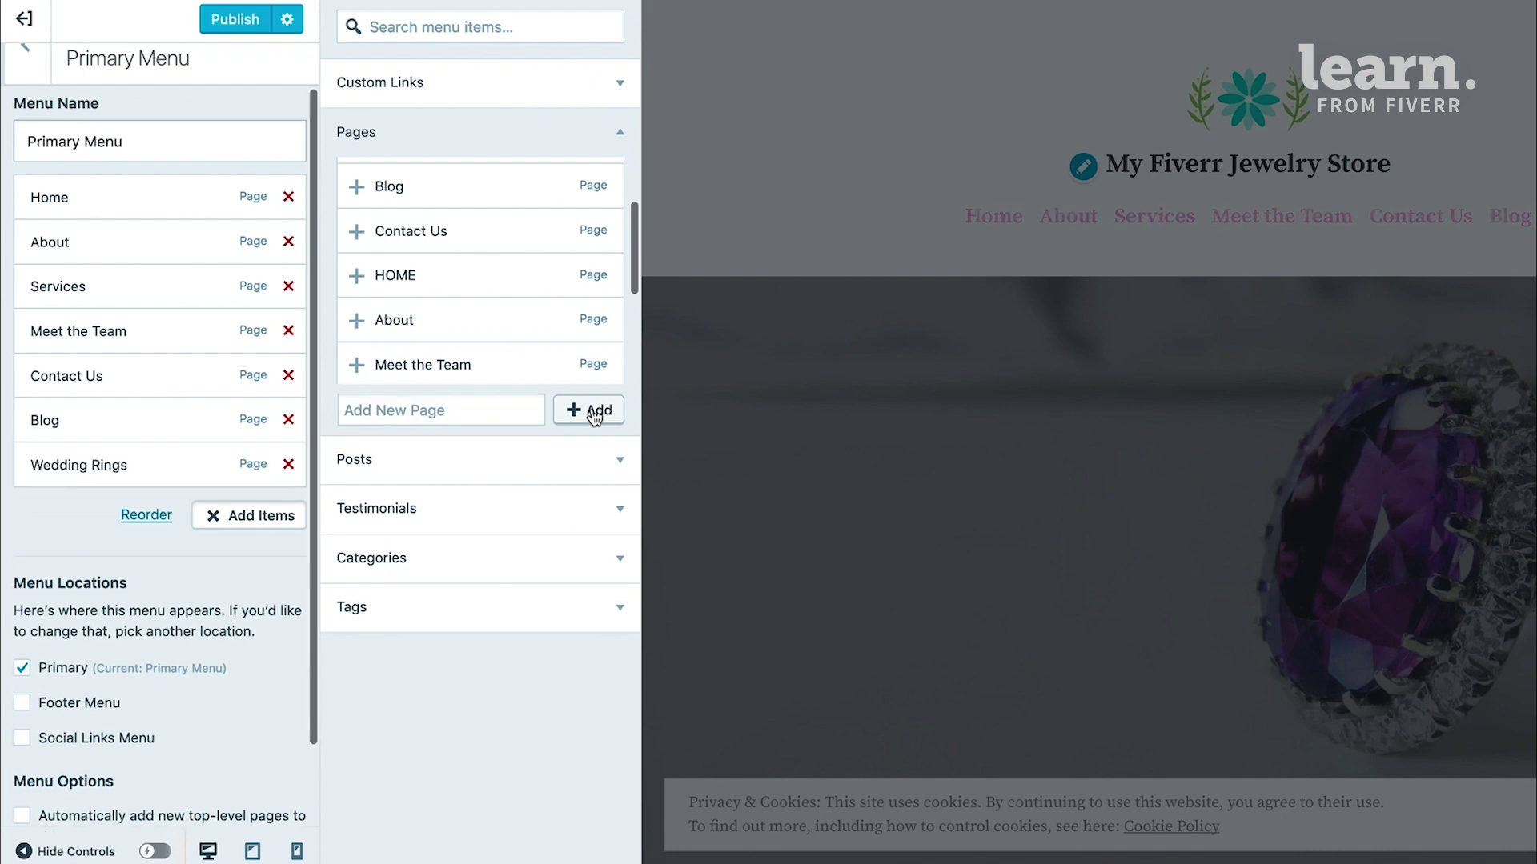
scroll(473, 312, "down", 2)
scroll(473, 313, "up", 4)
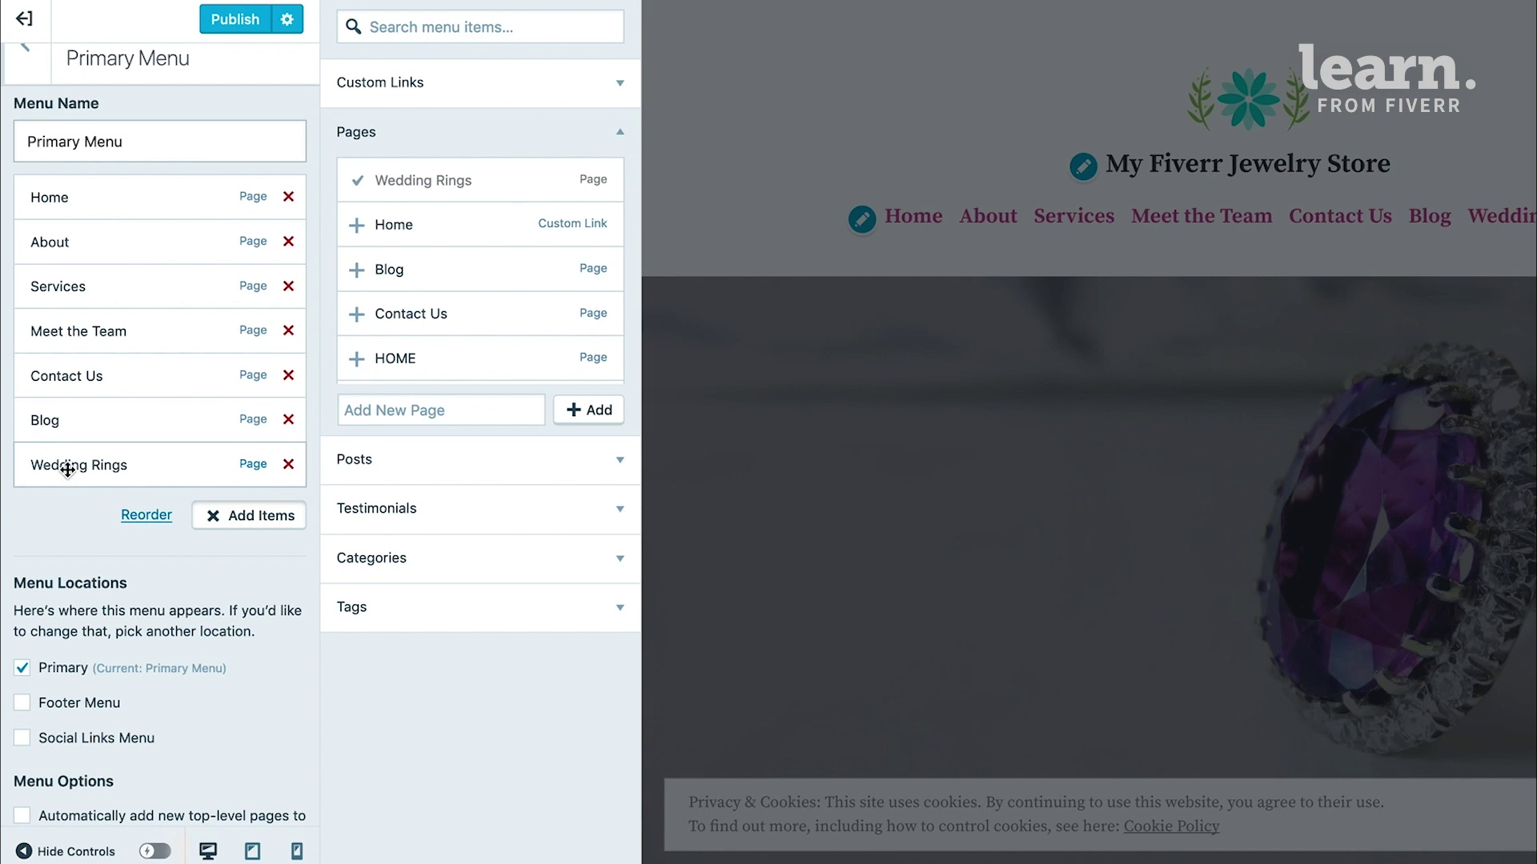
left_click(1063, 449)
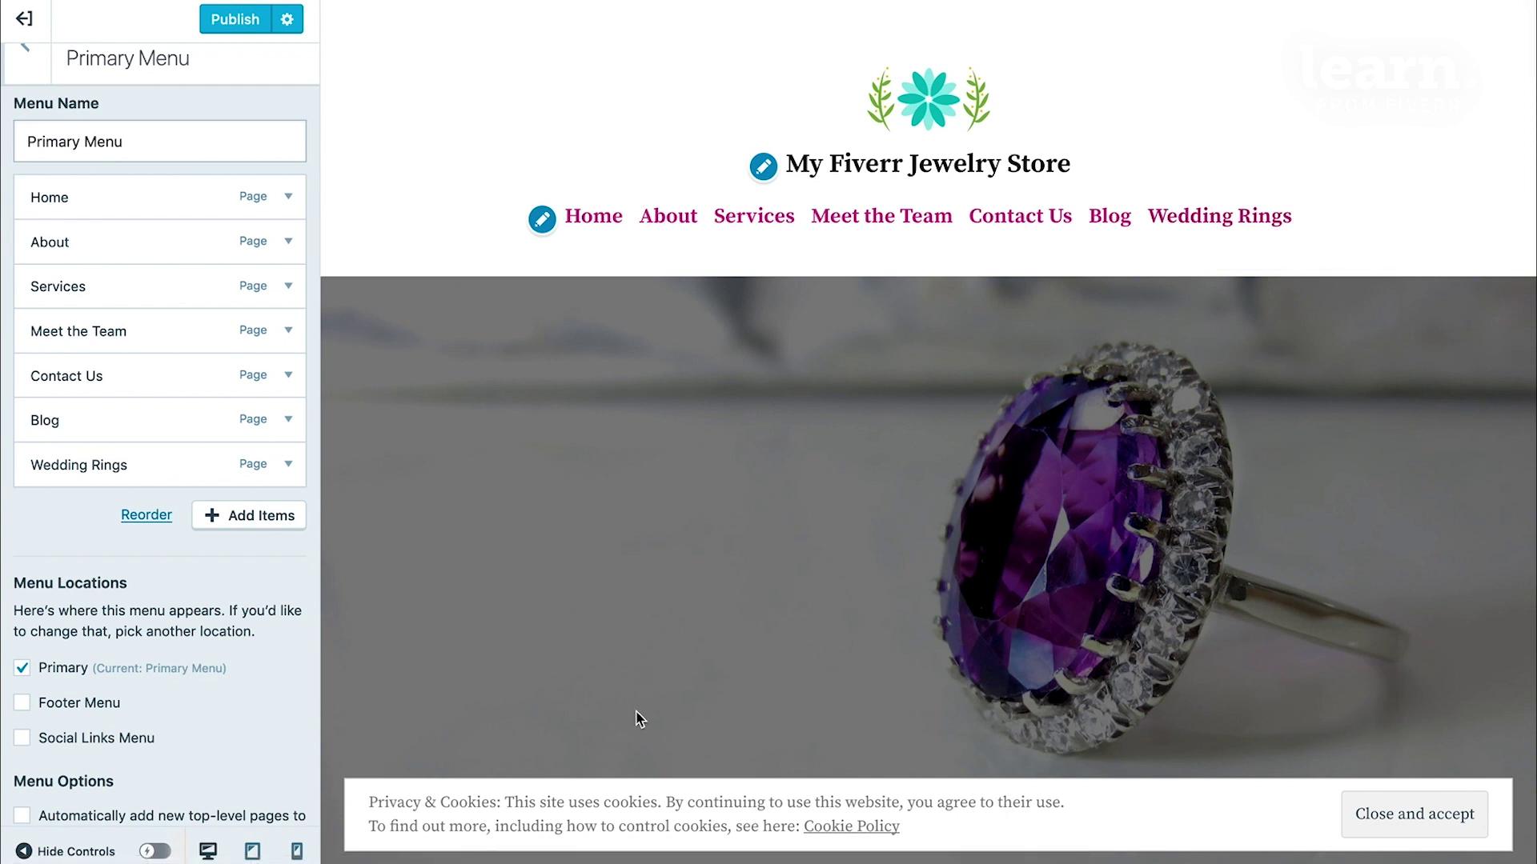
Remove the Wedding Rings item and publish the six-item menu ending with Blog
left_click(183, 468)
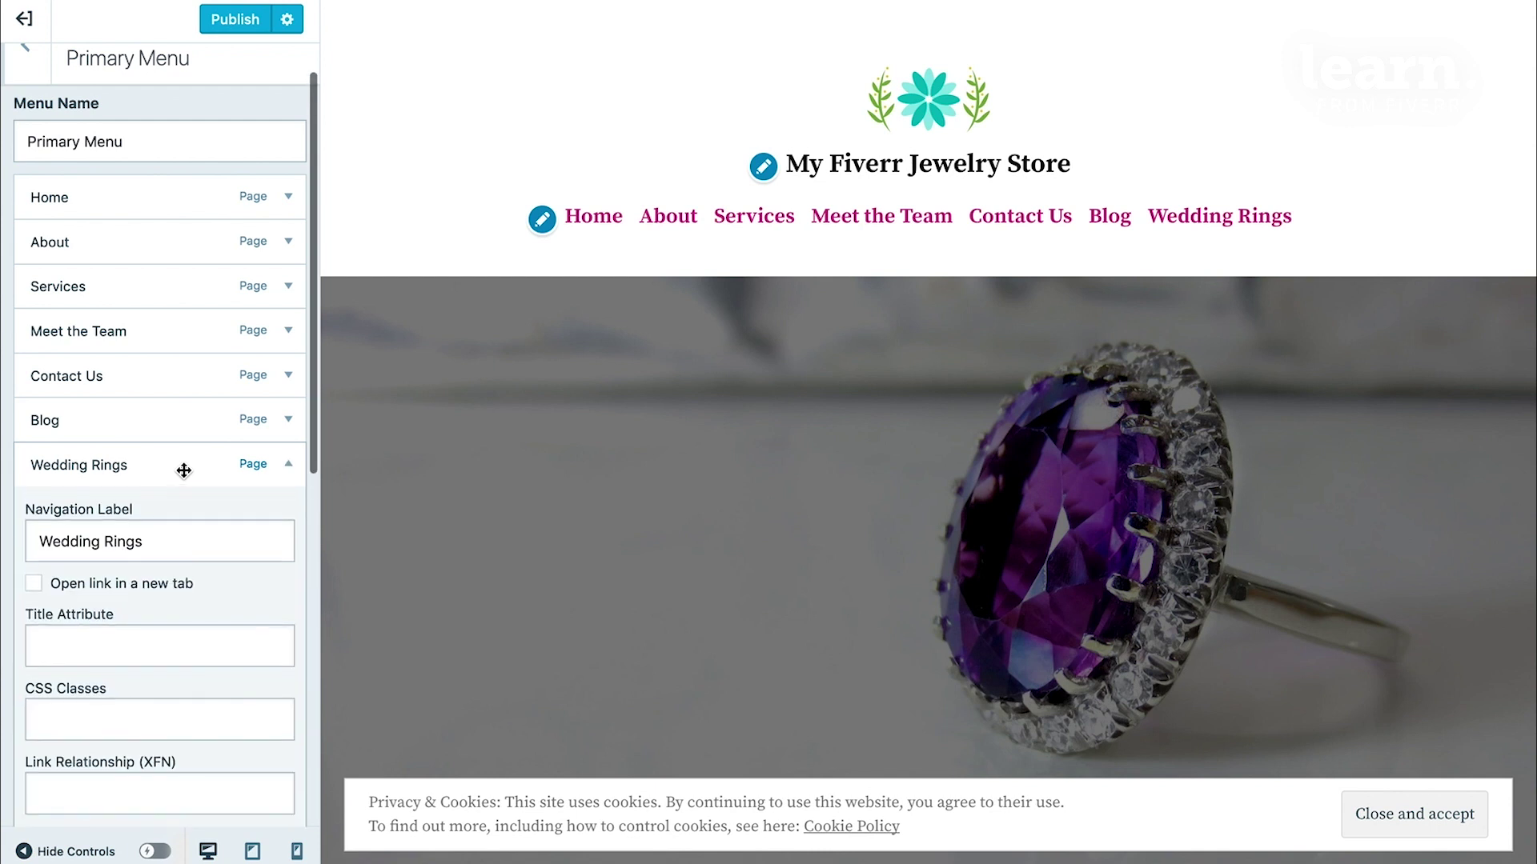
scroll(106, 637, "down", 5)
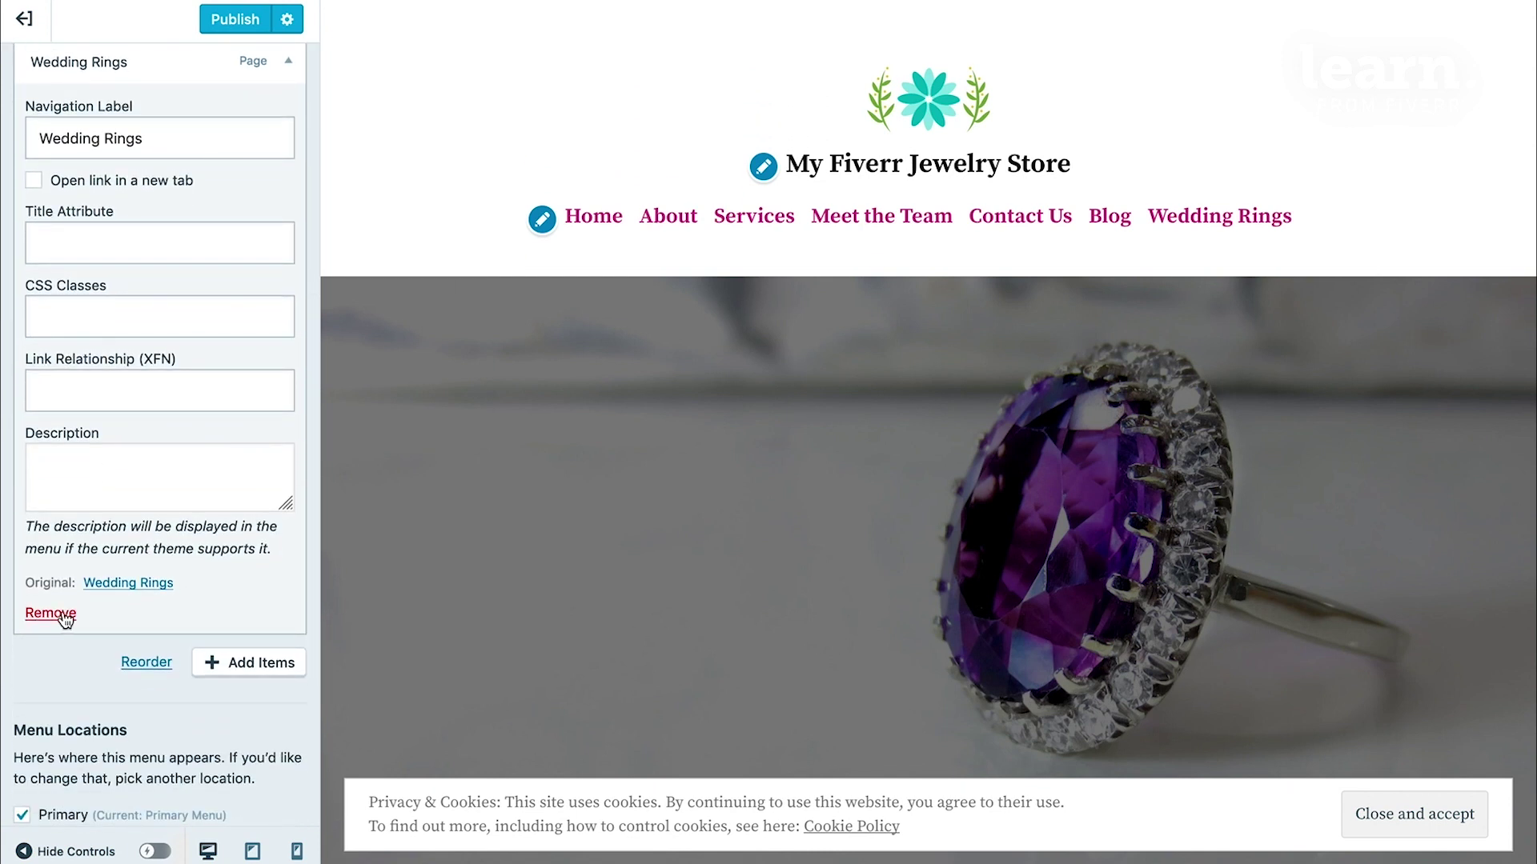
left_click(77, 616)
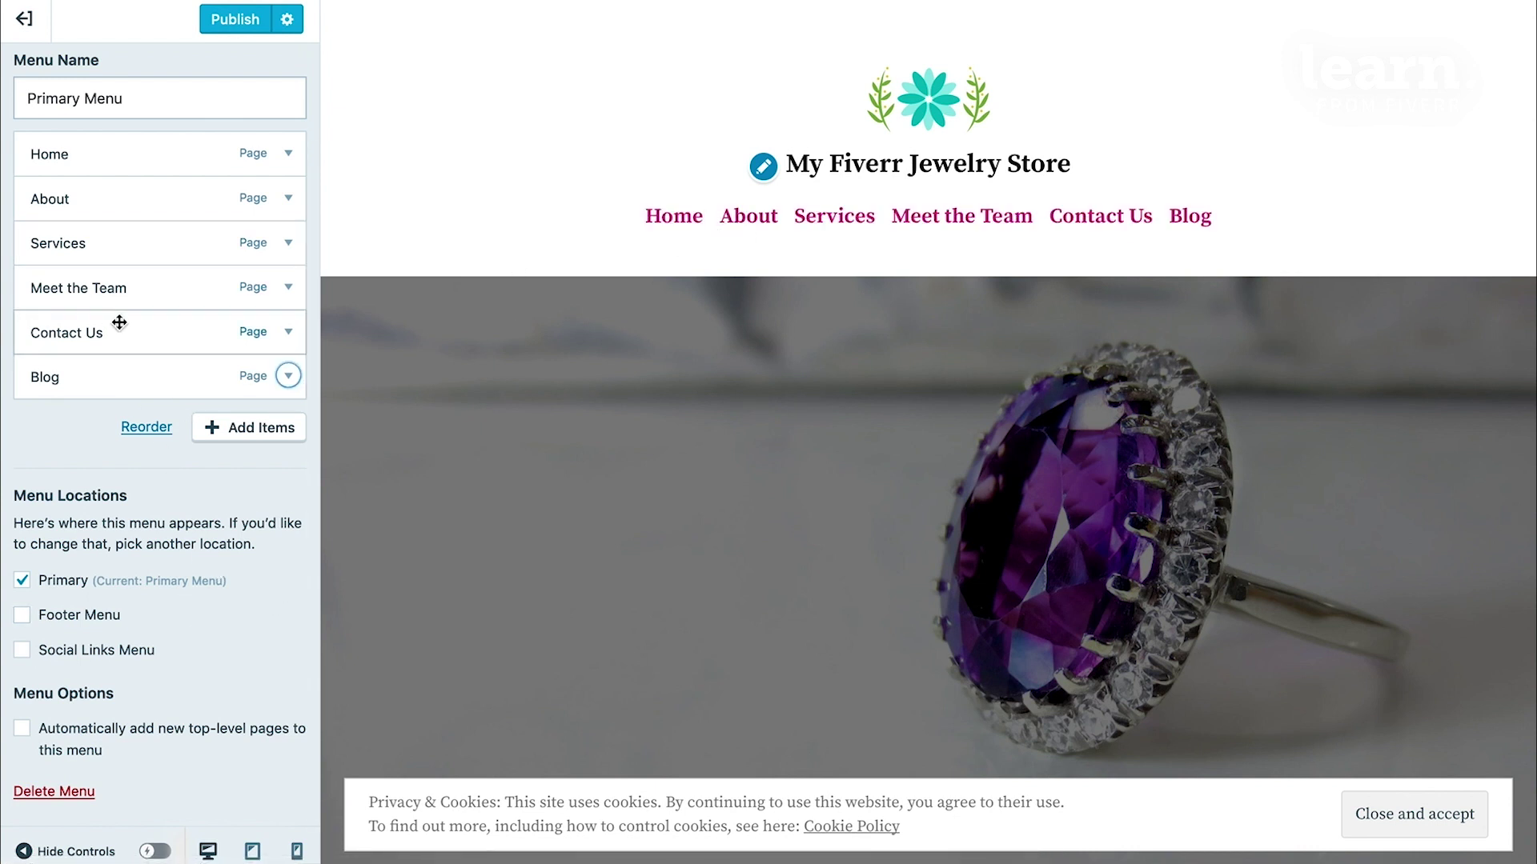
left_click(228, 21)
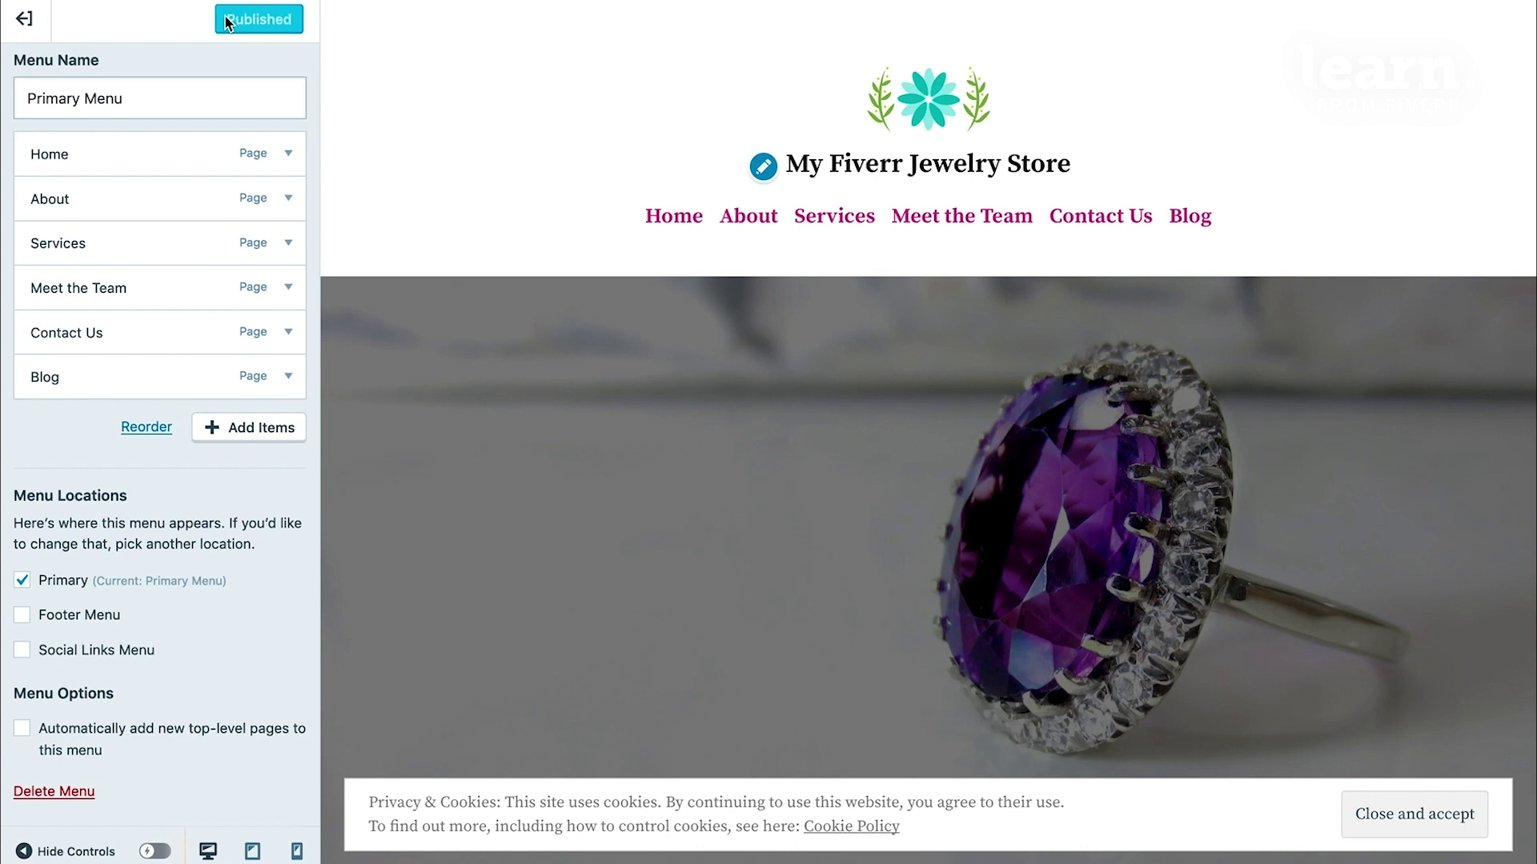
scroll(117, 446, "up", 2)
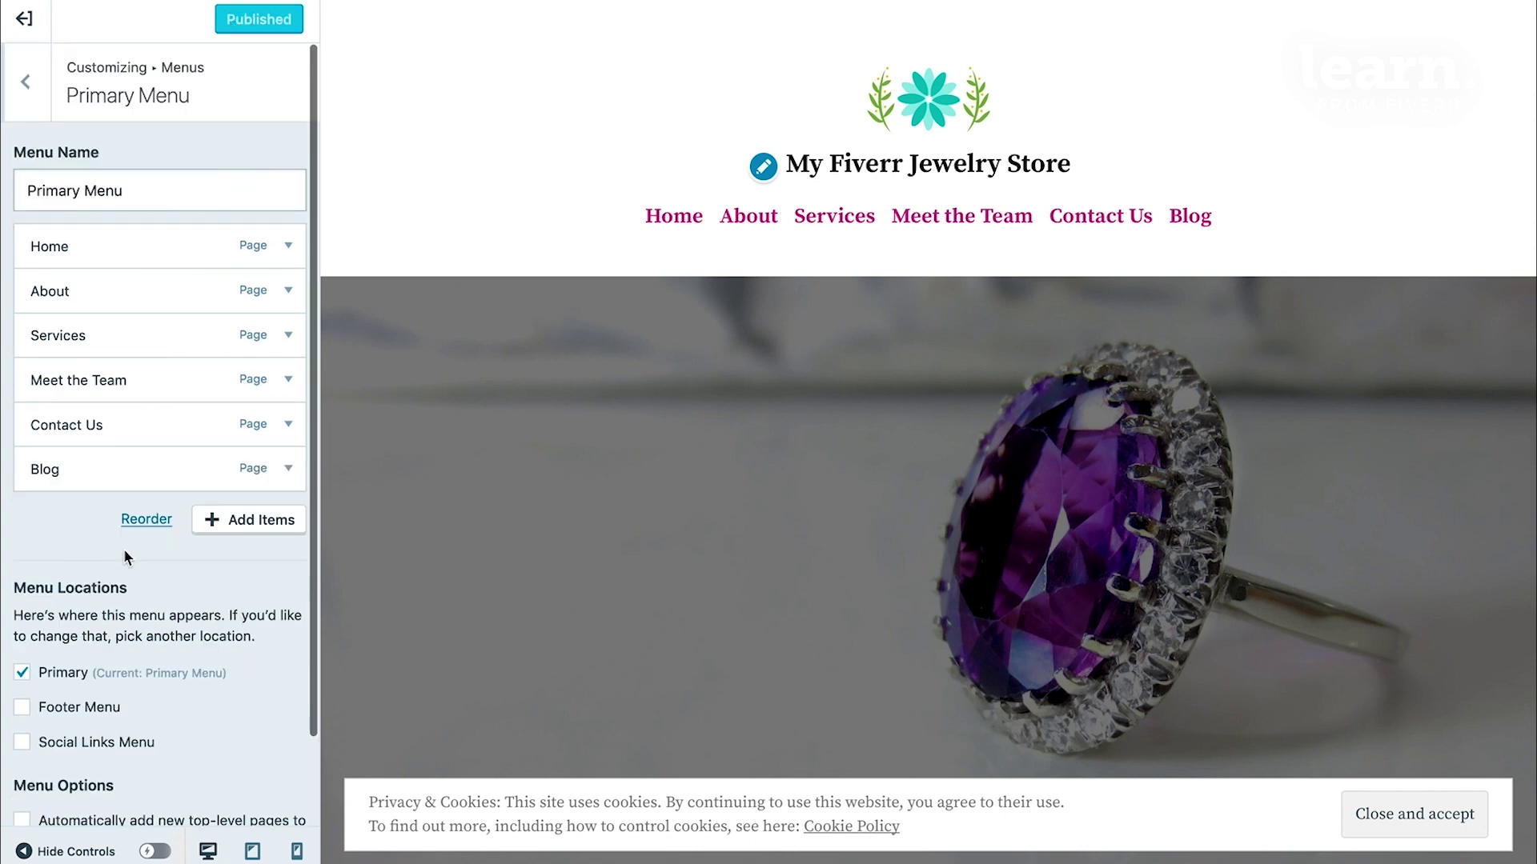
Close the Customizer and view the site's Pages list, including Wedding Rings
left_click(25, 20)
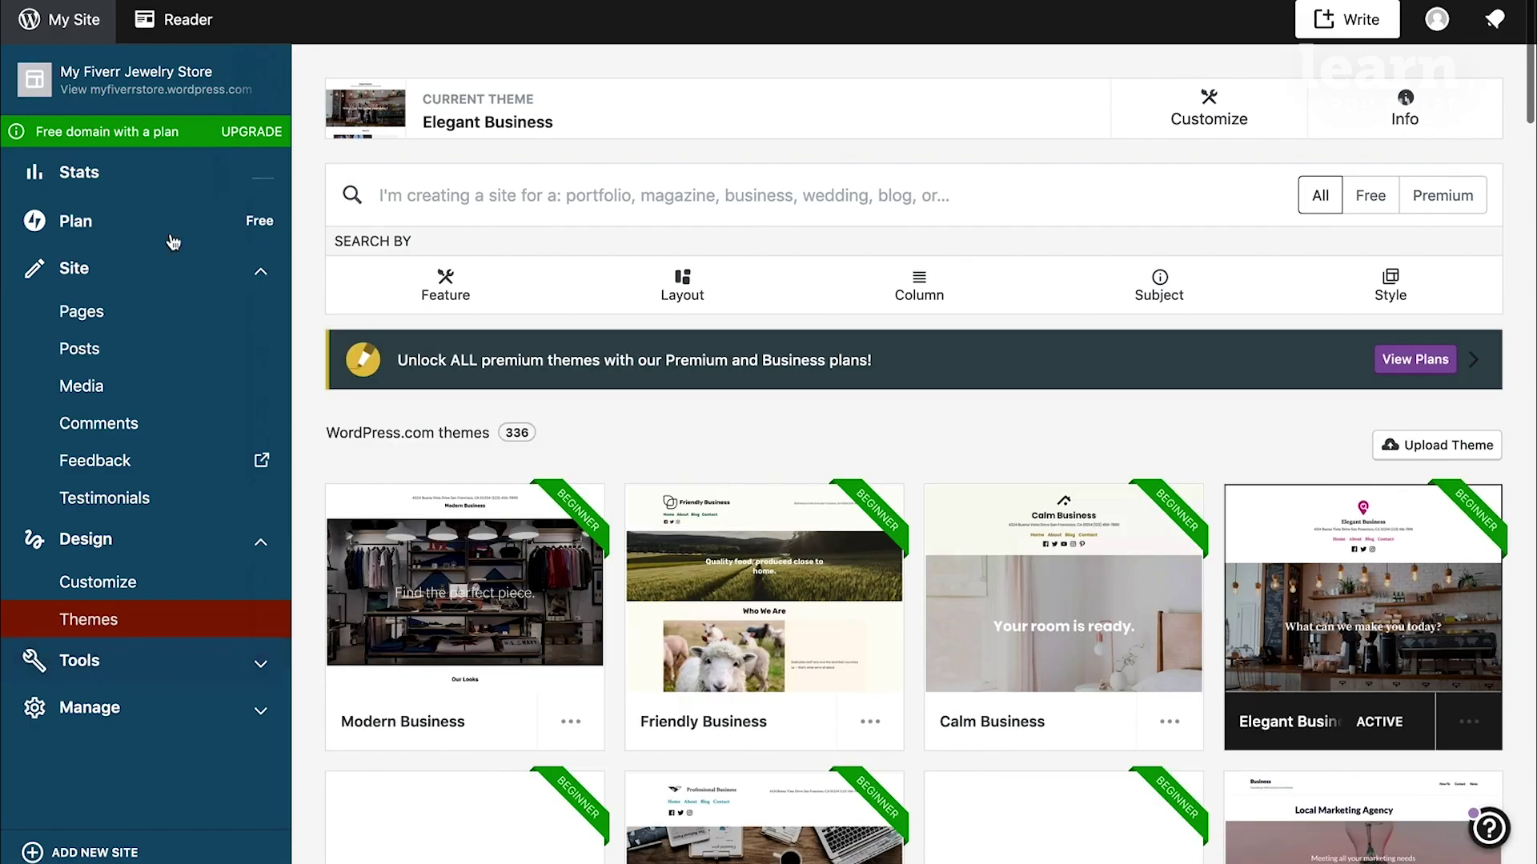
left_click(89, 316)
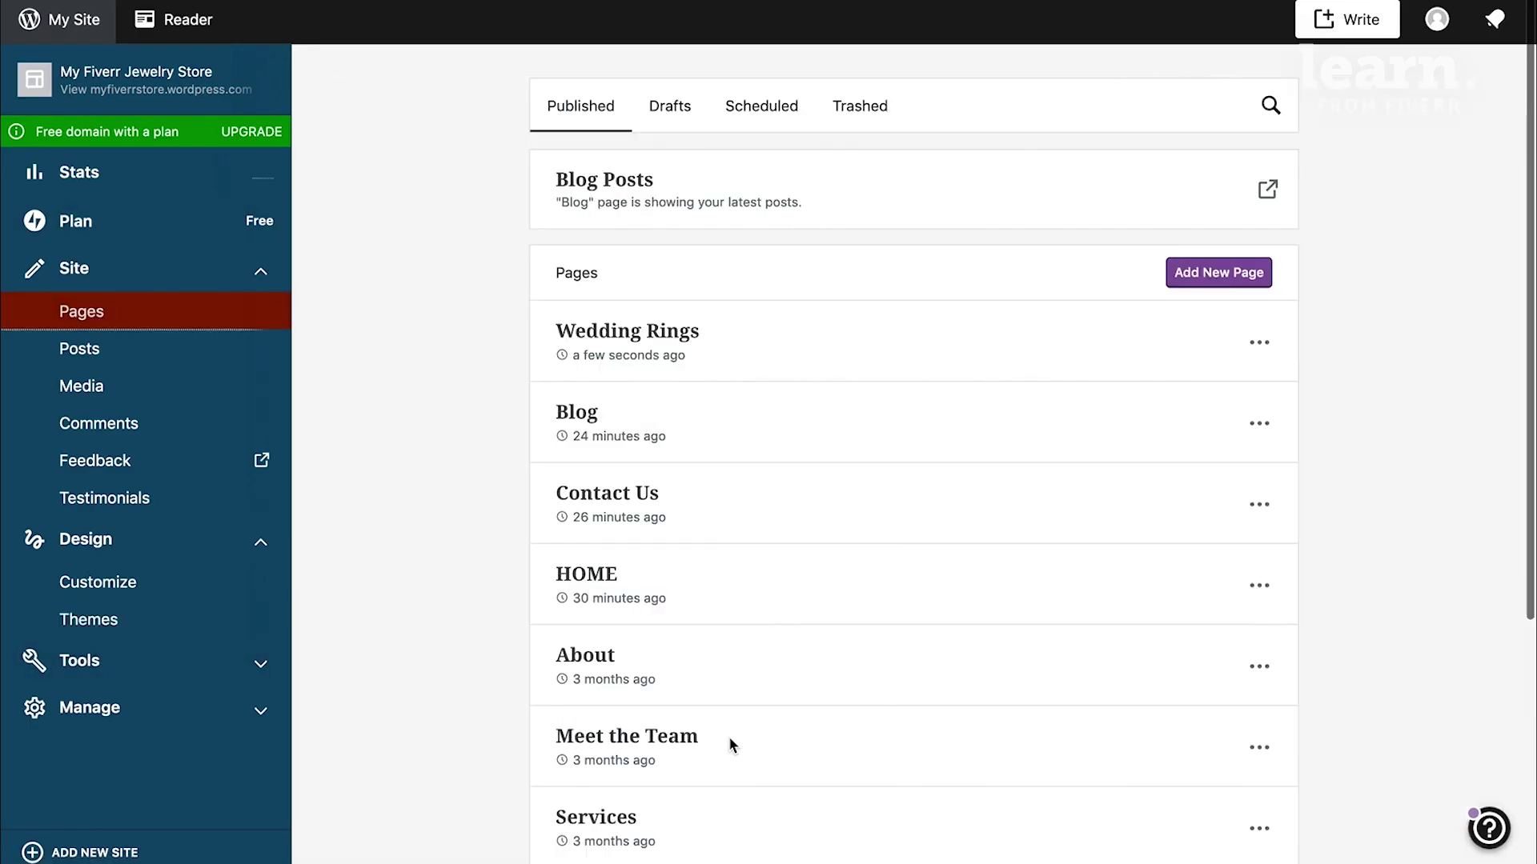
scroll(729, 742, "down", 5)
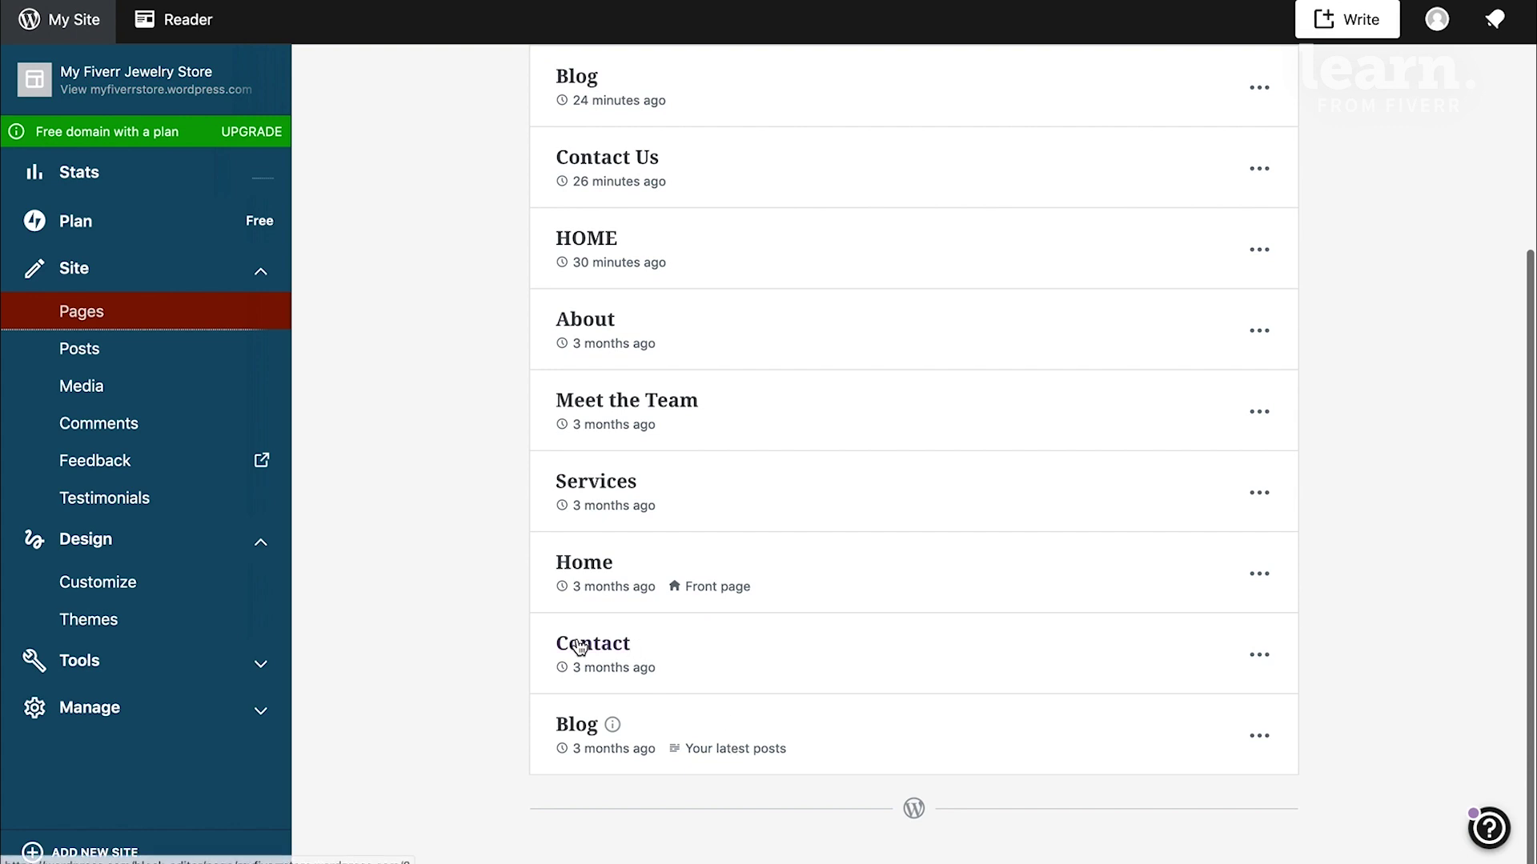